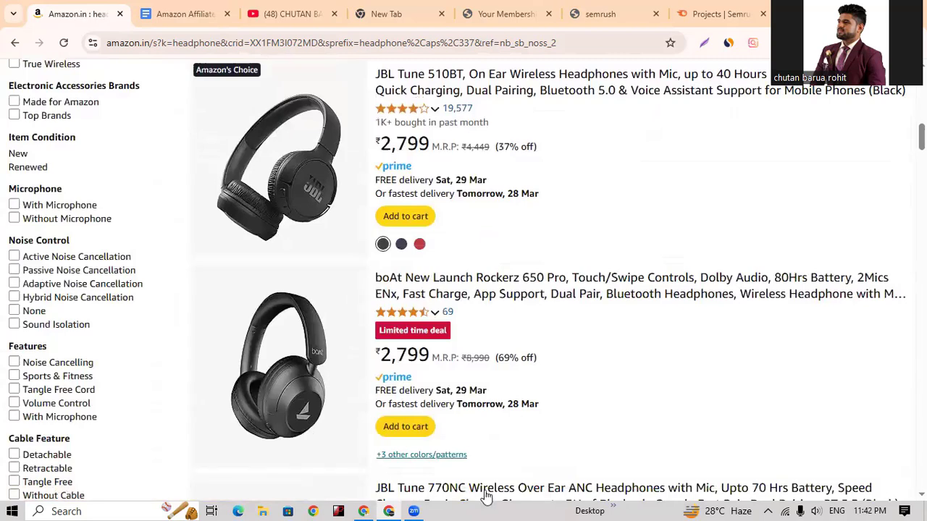
Review the headphone search results on Amazon.in, examining the listed products' prices, ratings and monthly purchases.
scroll(487, 493, "up", 5)
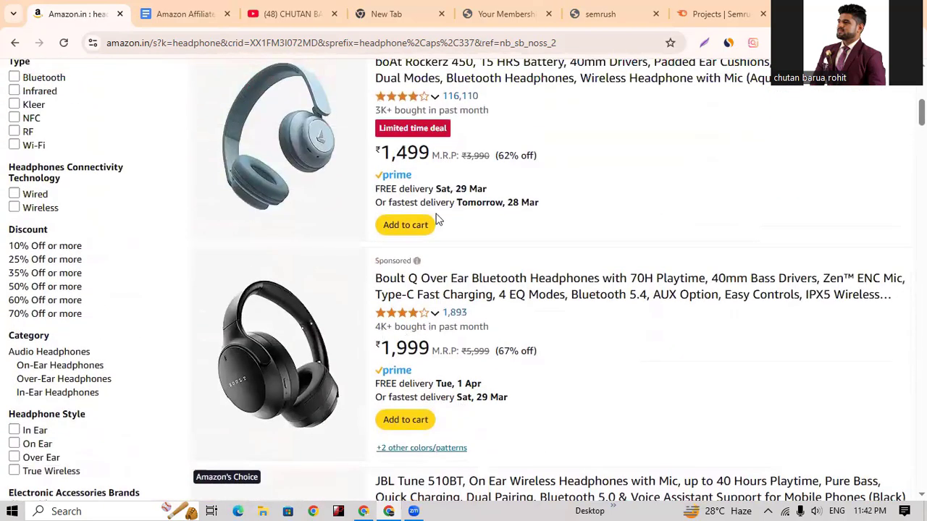
scroll(436, 220, "up", 2)
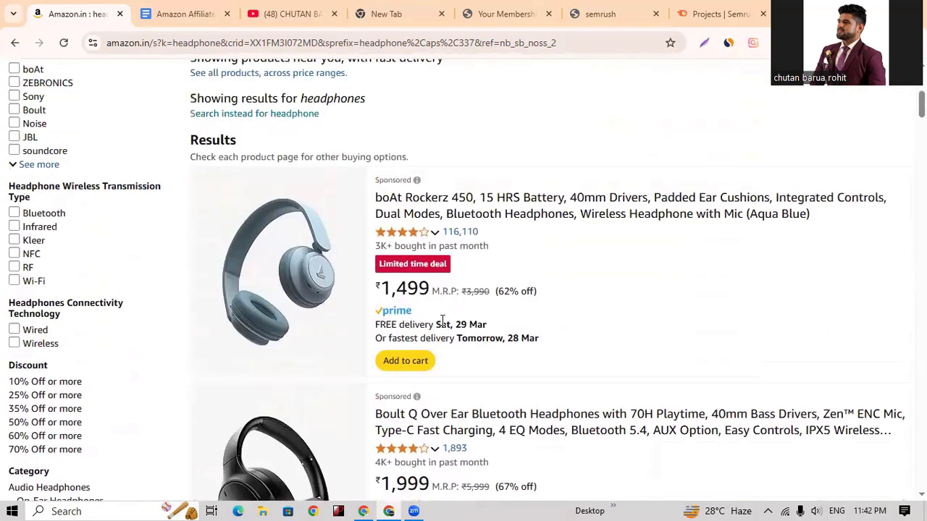
scroll(442, 321, "down", 1)
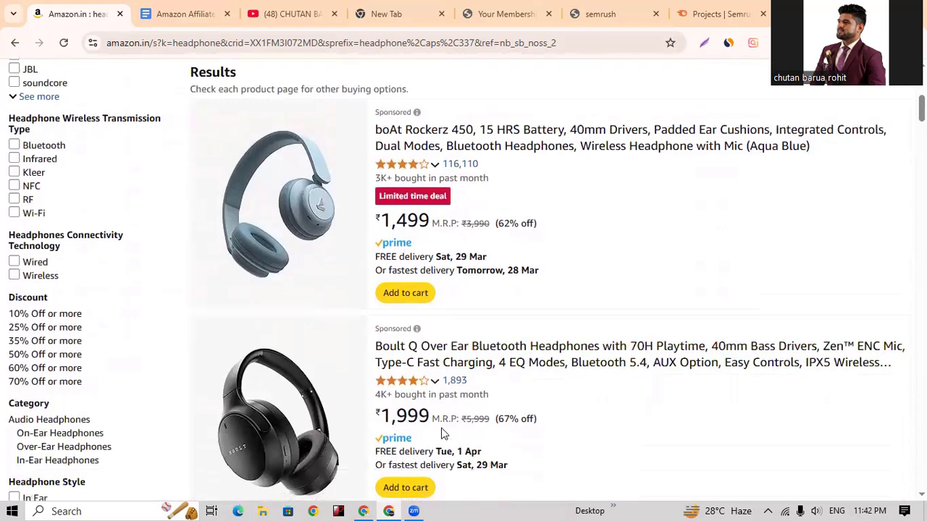
scroll(438, 289, "down", 2)
scroll(433, 145, "up", 1)
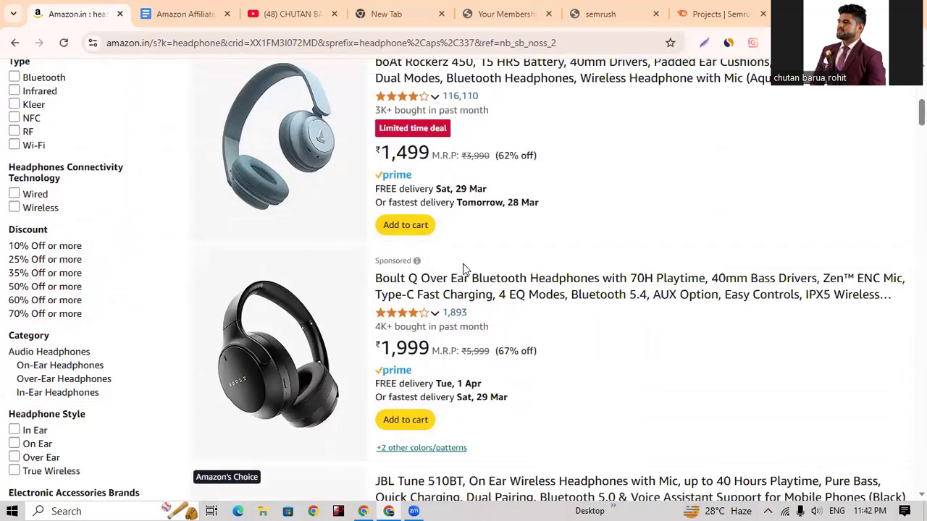
scroll(464, 268, "up", 1)
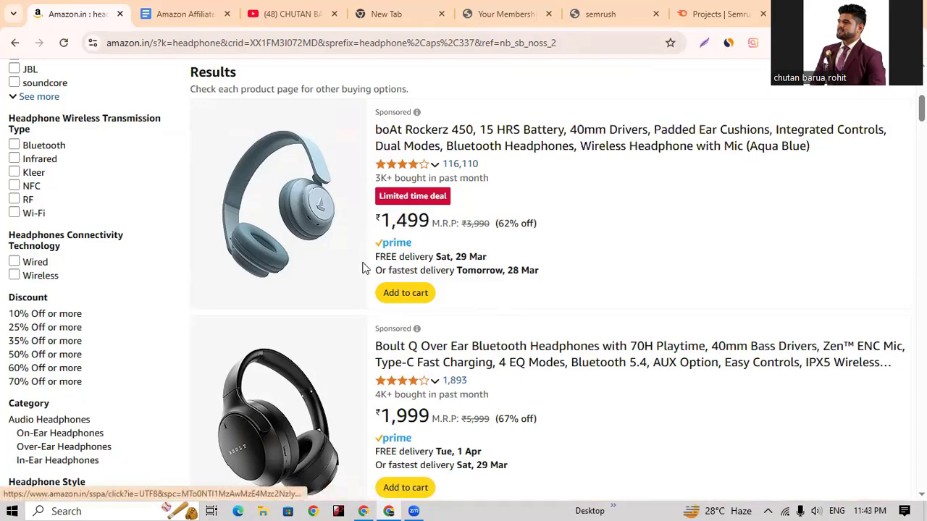
scroll(413, 362, "down", 1)
scroll(413, 360, "up", 6)
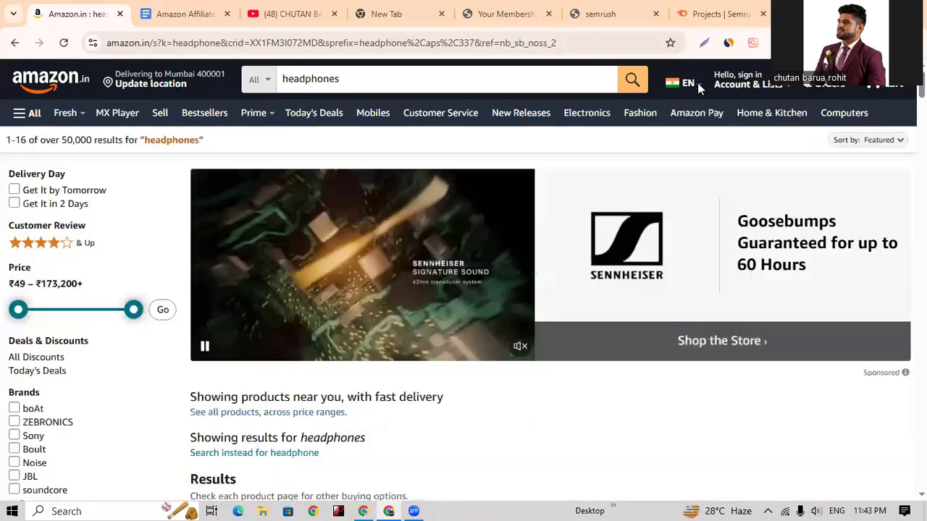
Open the country/region website preferences for Amazon.in.
mouse_move(698, 87)
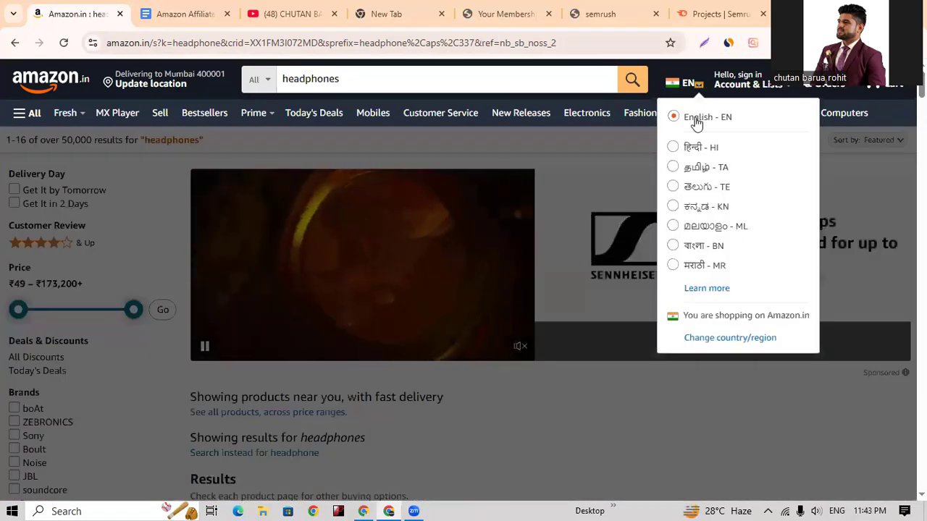
scroll(732, 246, "down", 2)
scroll(731, 246, "up", 2)
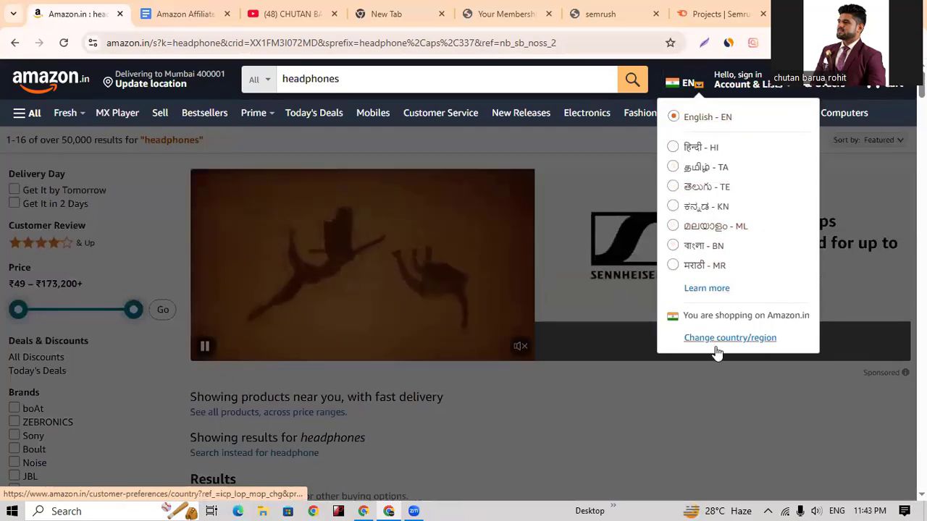
left_click(719, 341)
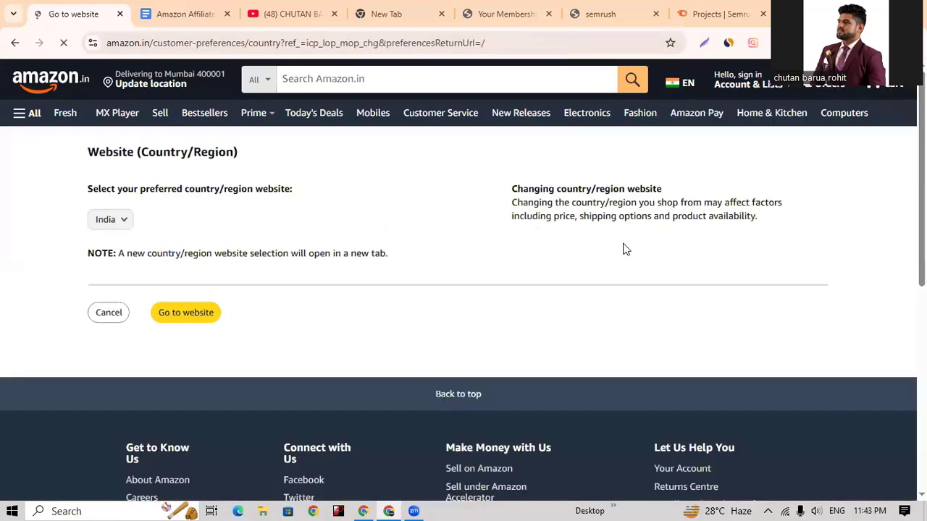
Choose United States as the preferred country/region website and go to that website.
scroll(414, 393, "down", 1)
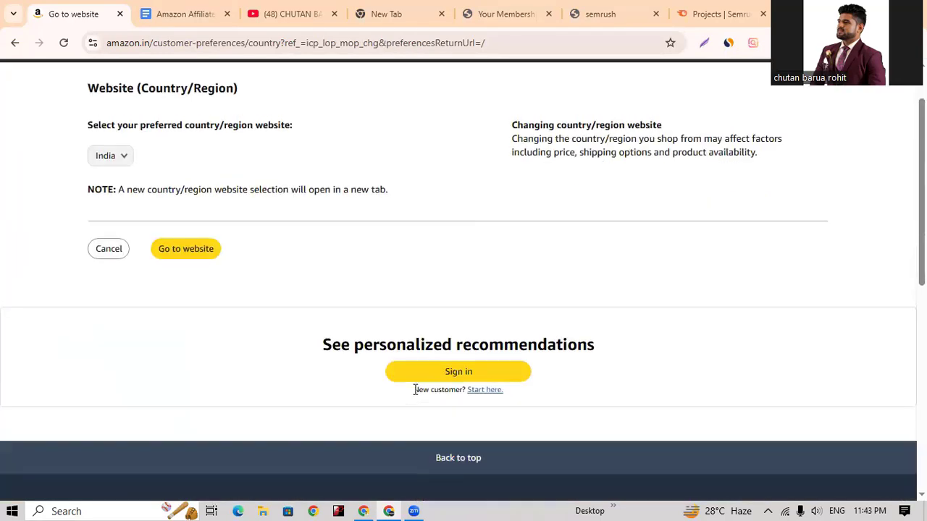
scroll(416, 389, "up", 1)
left_click(130, 229)
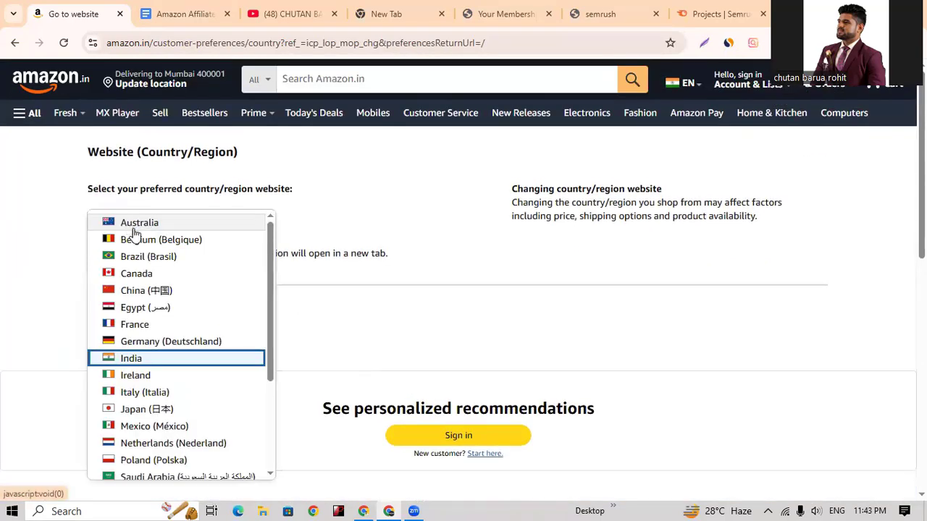
scroll(187, 381, "down", 5)
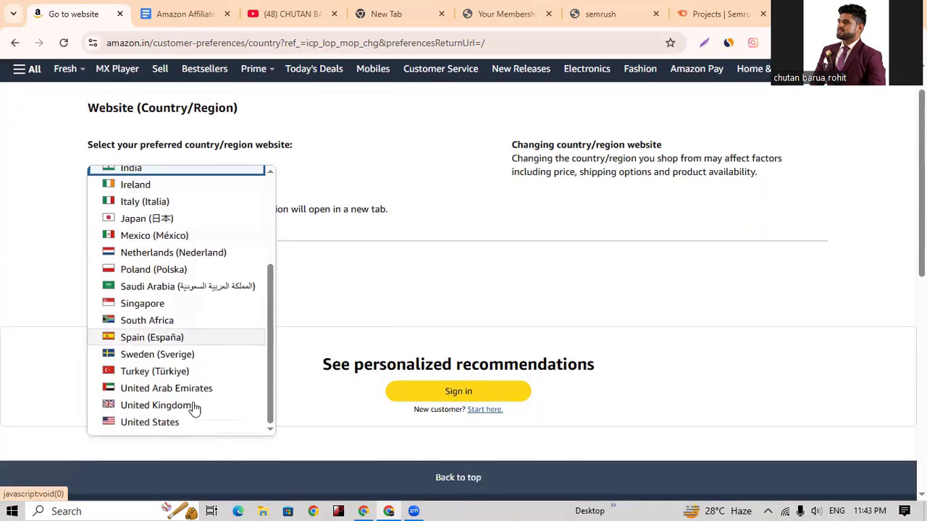
left_click(173, 406)
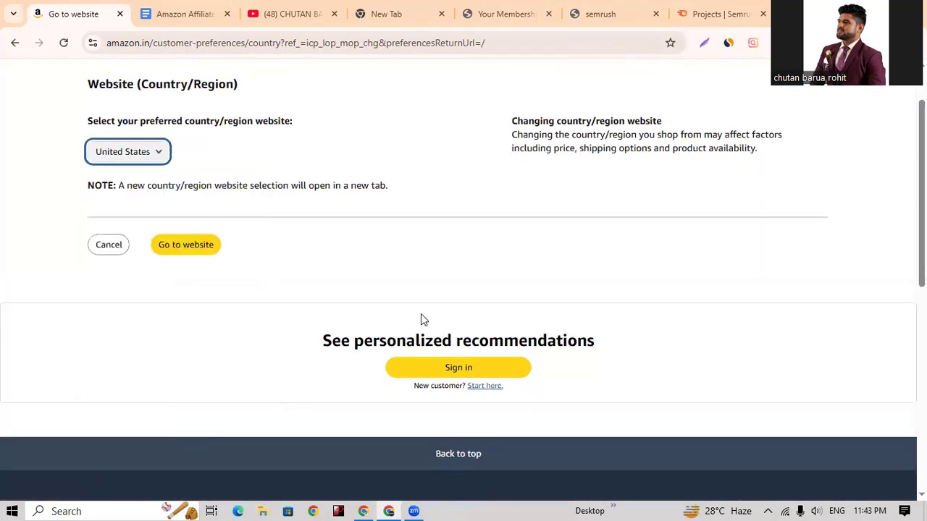
scroll(421, 317, "up", 1)
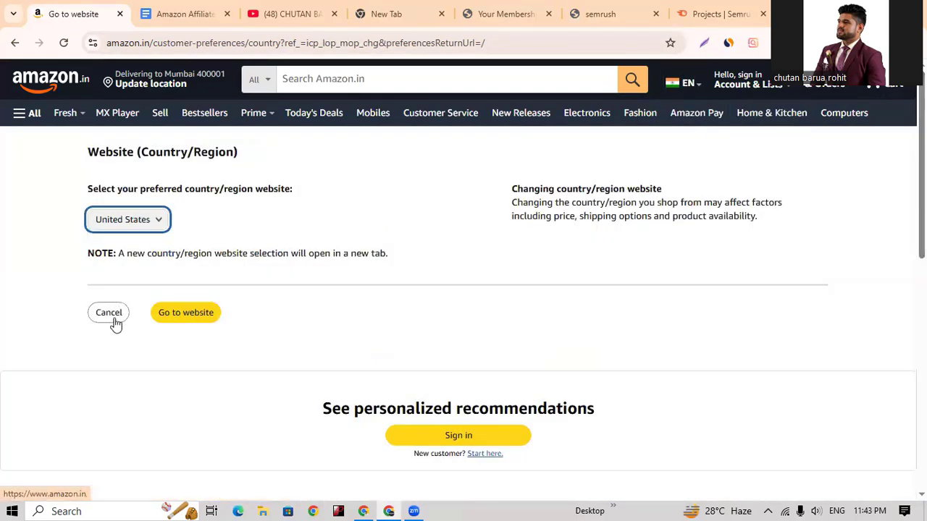
left_click(202, 316)
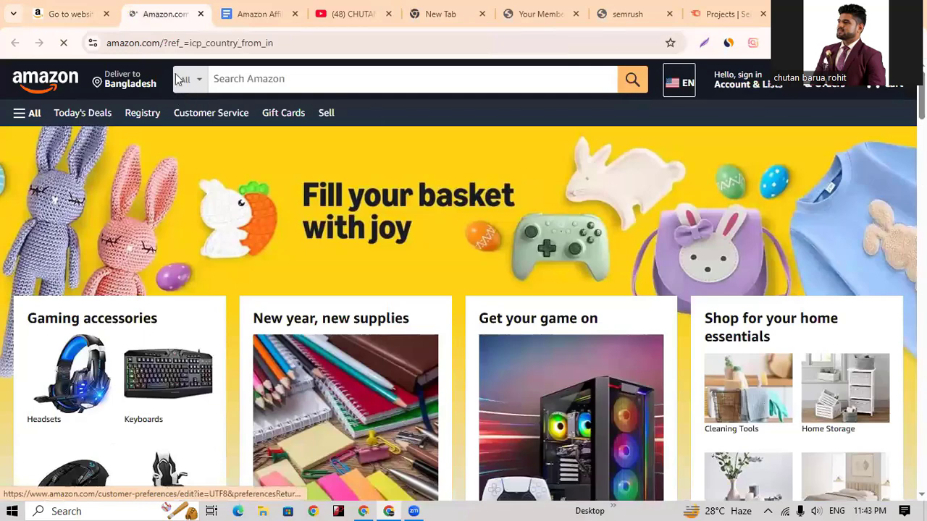
Search Amazon.com for "headphone".
left_click(347, 77)
type("he")
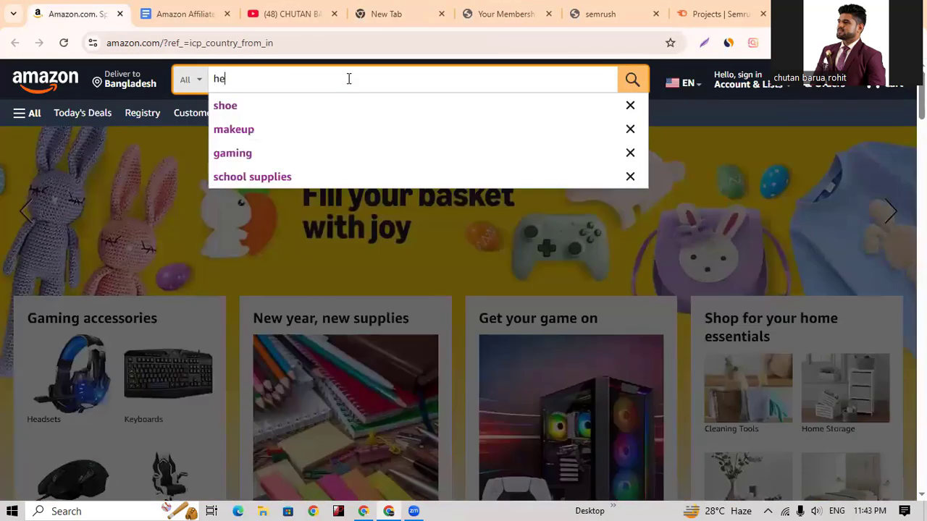
type("adphone")
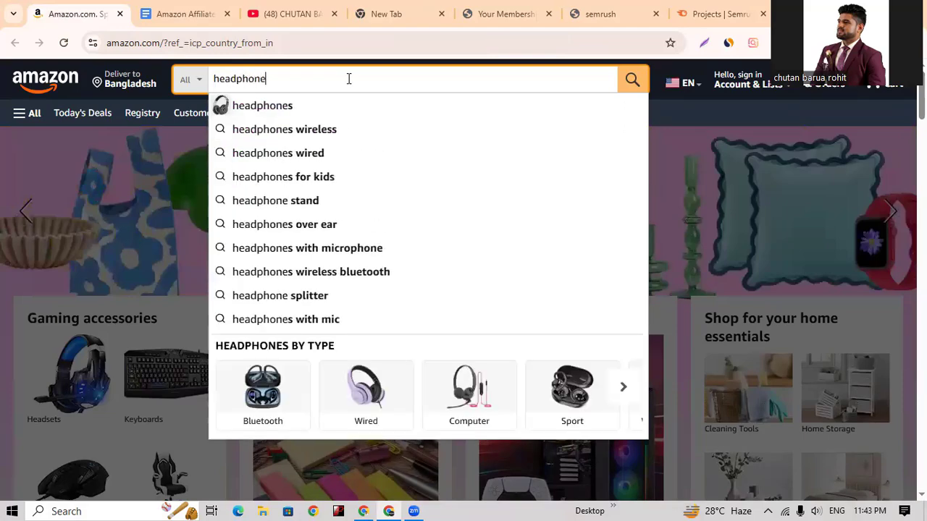
key("Return")
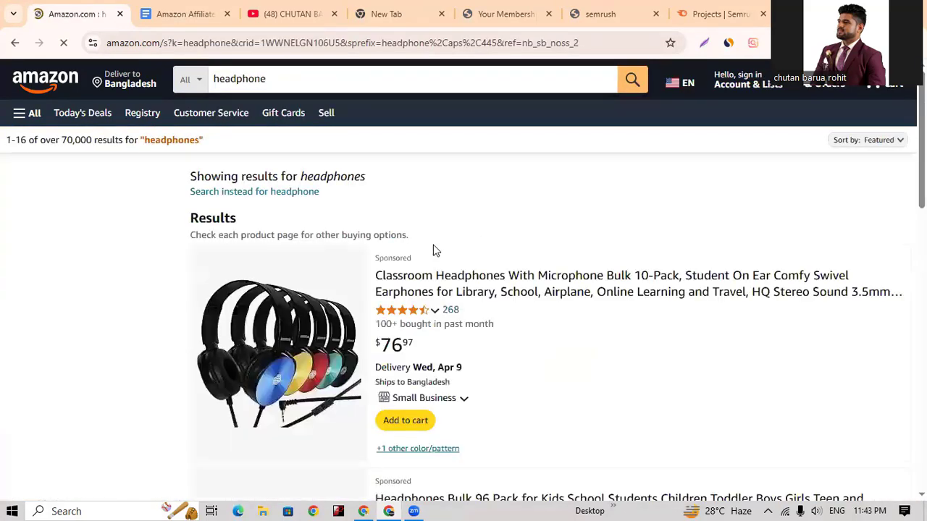
Review the headphone search results on Amazon.com, examining the products' prices, ratings and monthly purchases.
scroll(531, 361, "down", 1)
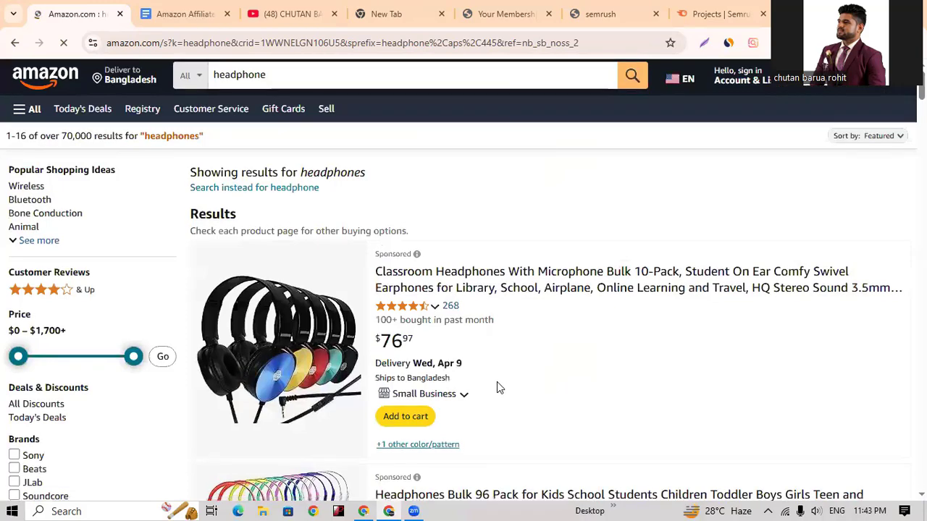
scroll(497, 383, "down", 4)
scroll(410, 392, "up", 2)
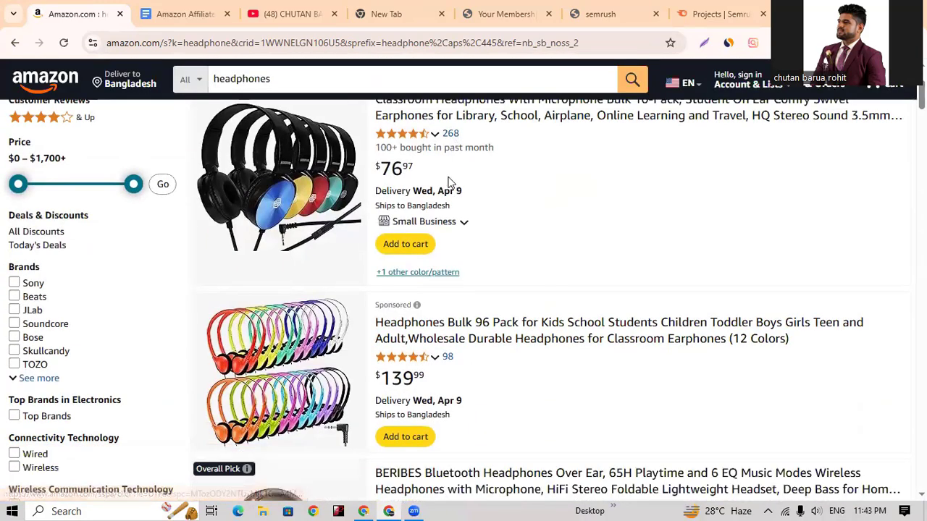
scroll(475, 258, "up", 3)
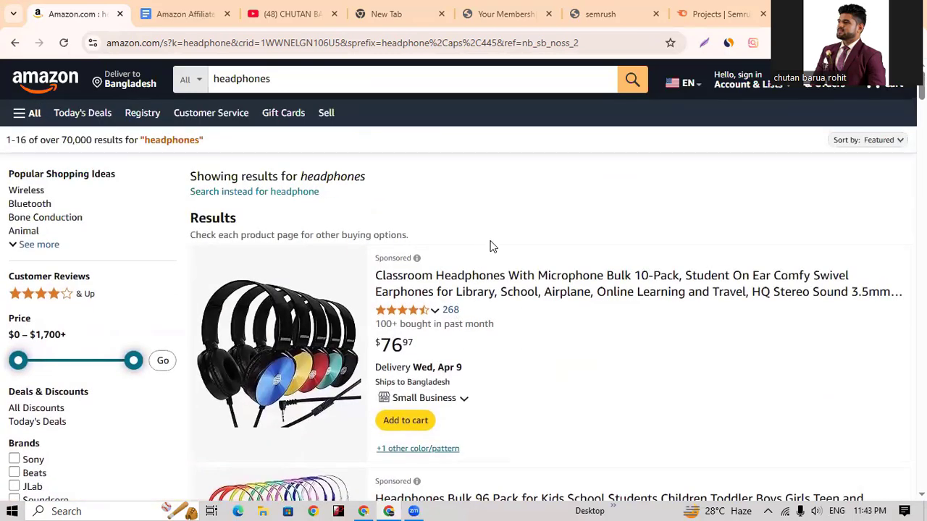
mouse_move(412, 315)
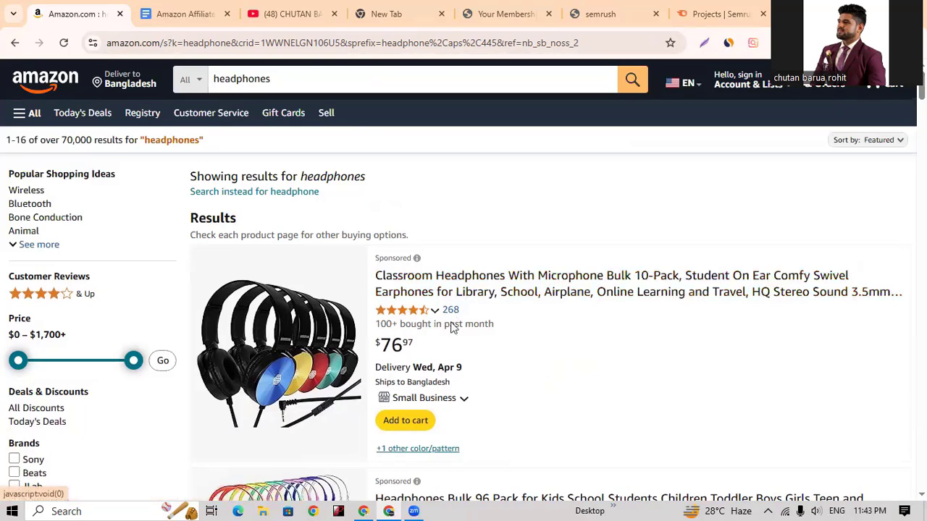
scroll(531, 345, "down", 2)
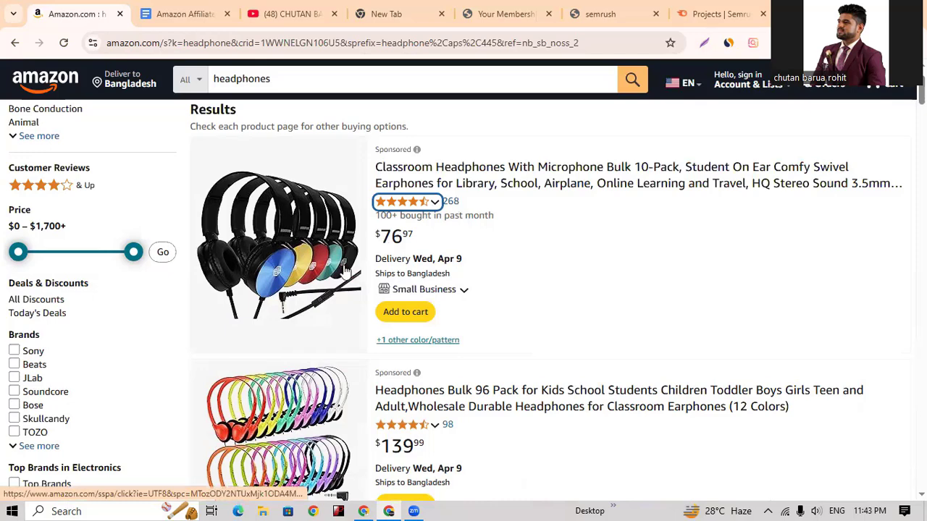
scroll(544, 338, "down", 2)
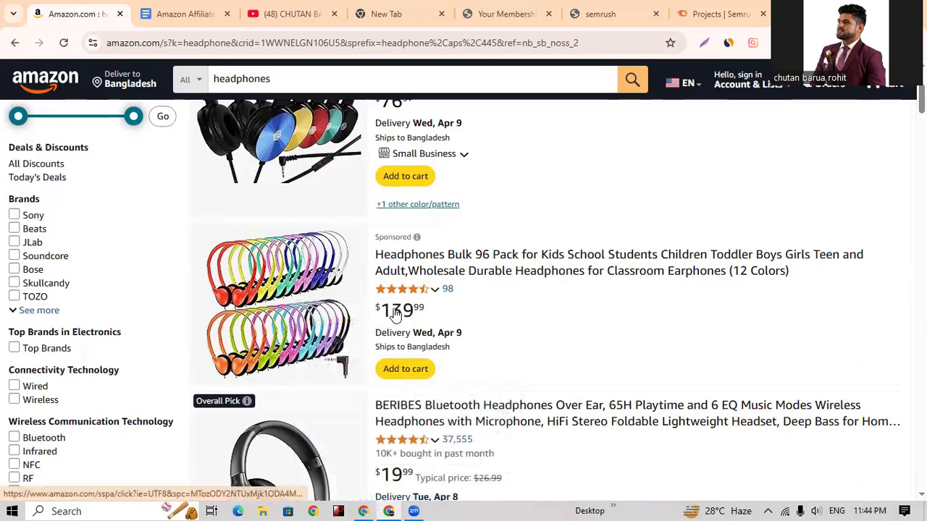
scroll(588, 372, "down", 1)
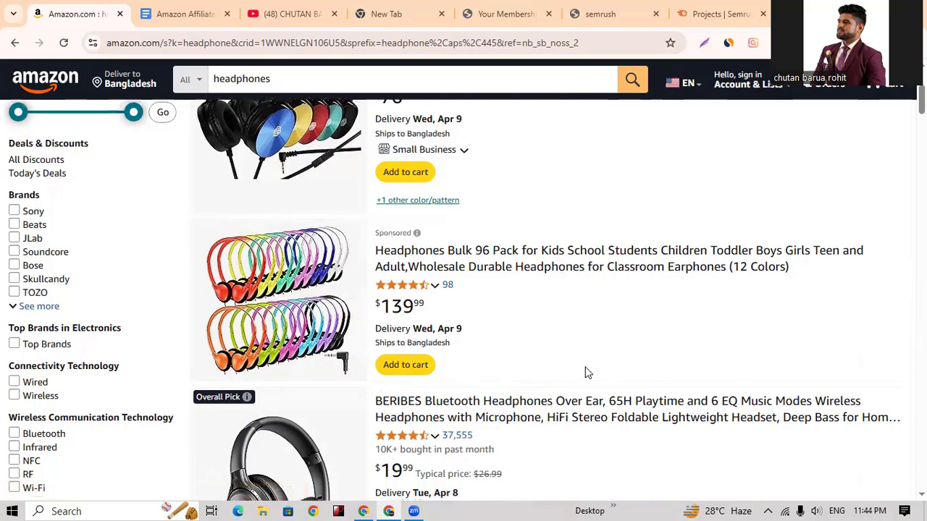
scroll(588, 373, "down", 1)
scroll(507, 326, "down", 4)
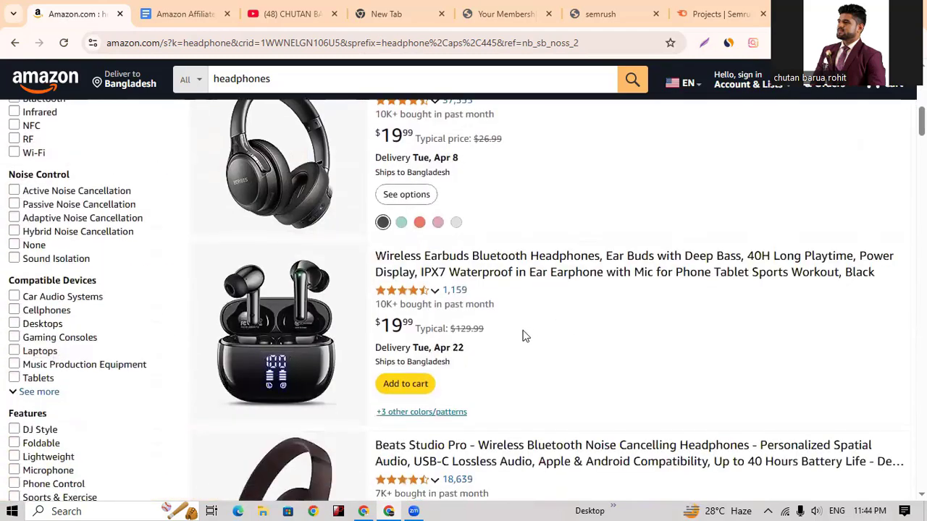
scroll(525, 336, "down", 3)
scroll(464, 348, "down", 5)
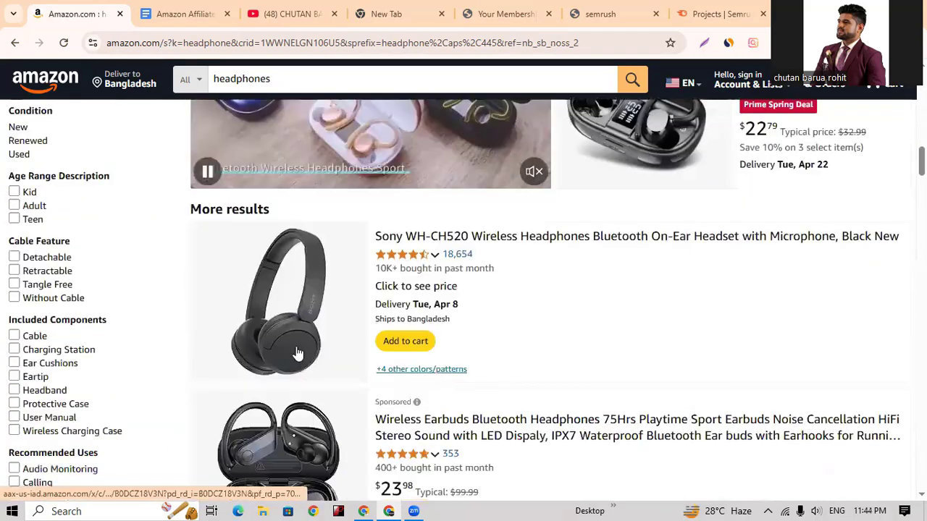
scroll(507, 391, "down", 3)
scroll(514, 395, "down", 2)
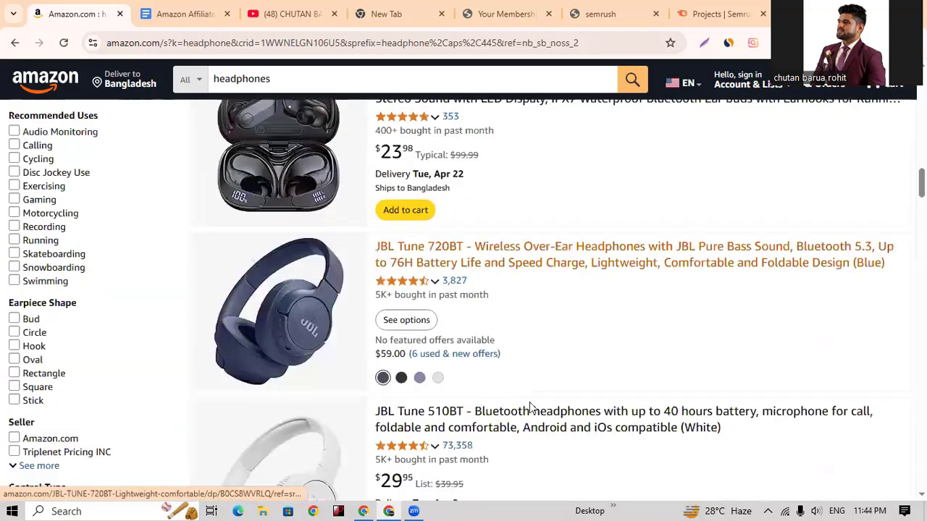
scroll(536, 404, "up", 10)
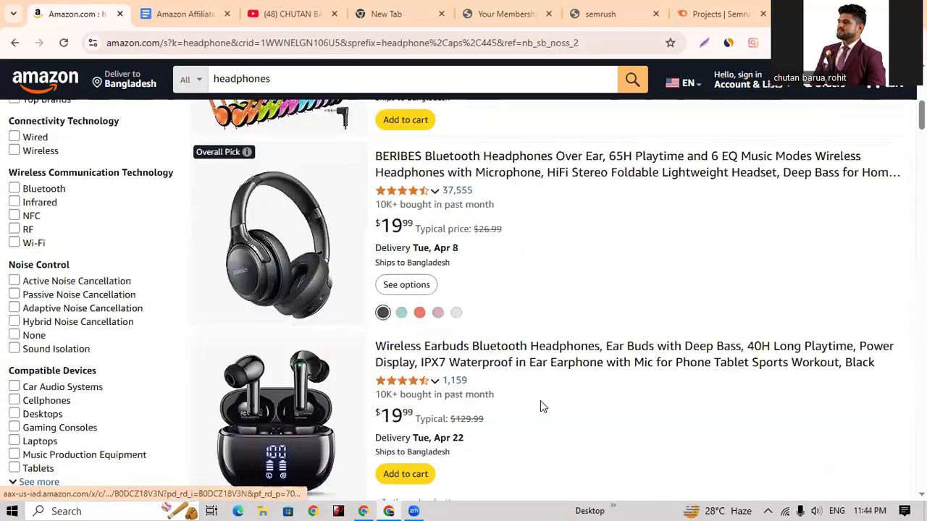
scroll(540, 406, "up", 10)
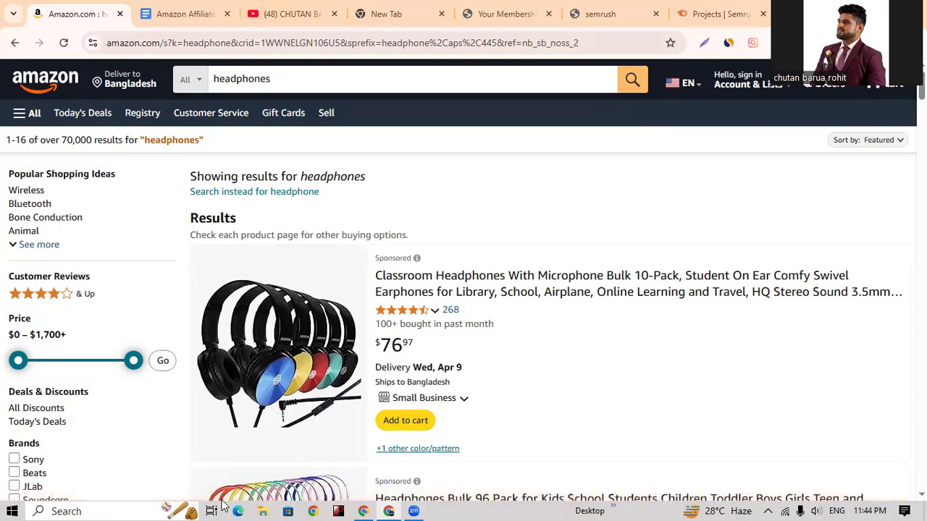
scroll(503, 441, "down", 4)
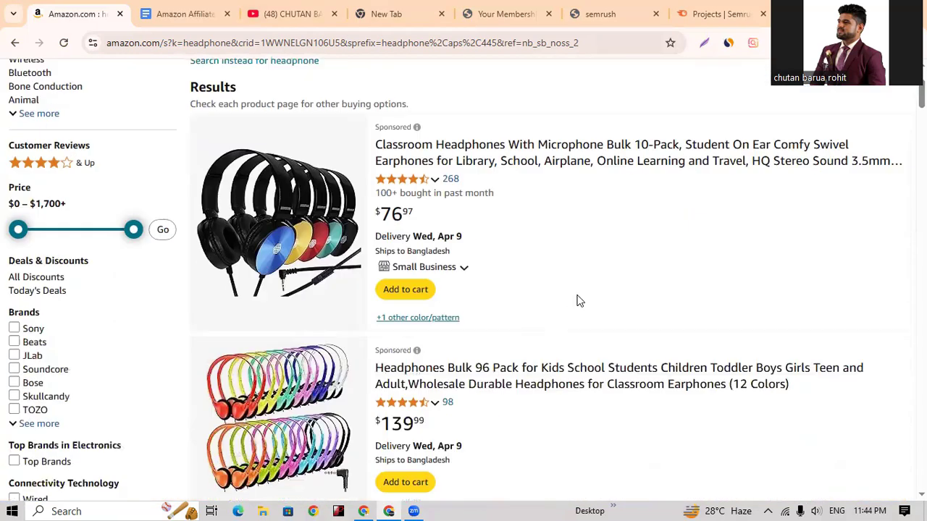
scroll(316, 422, "down", 3)
scroll(316, 423, "up", 7)
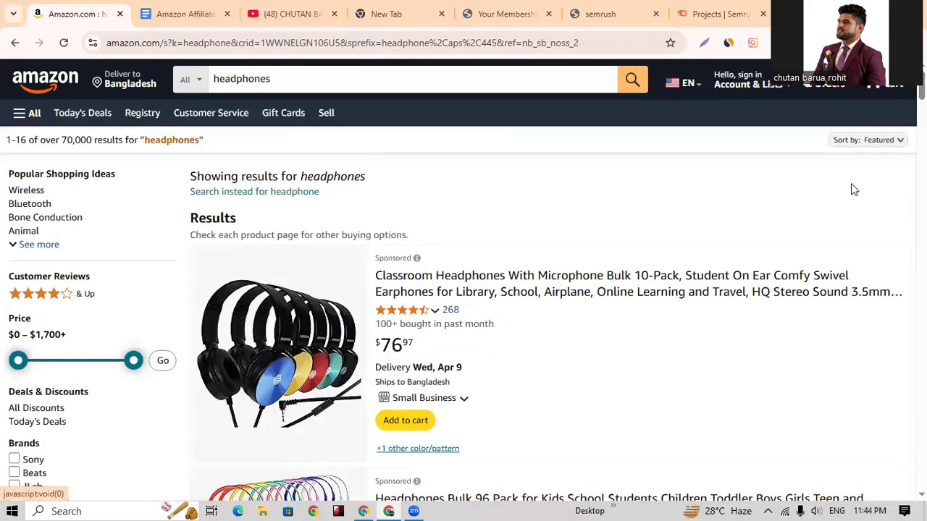
Select the search term "headphones" in the Amazon search box and copy it.
left_click(309, 79)
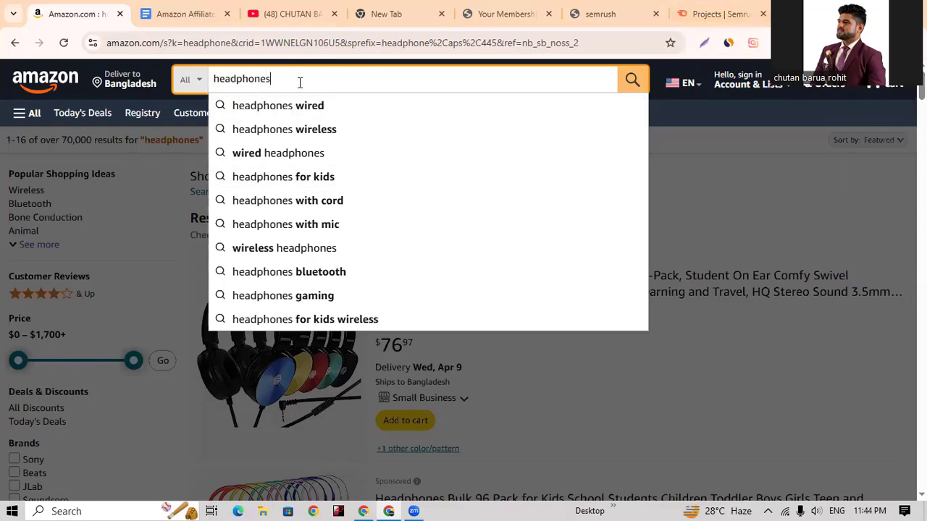
left_click_drag(290, 78, 164, 87)
left_click(164, 84)
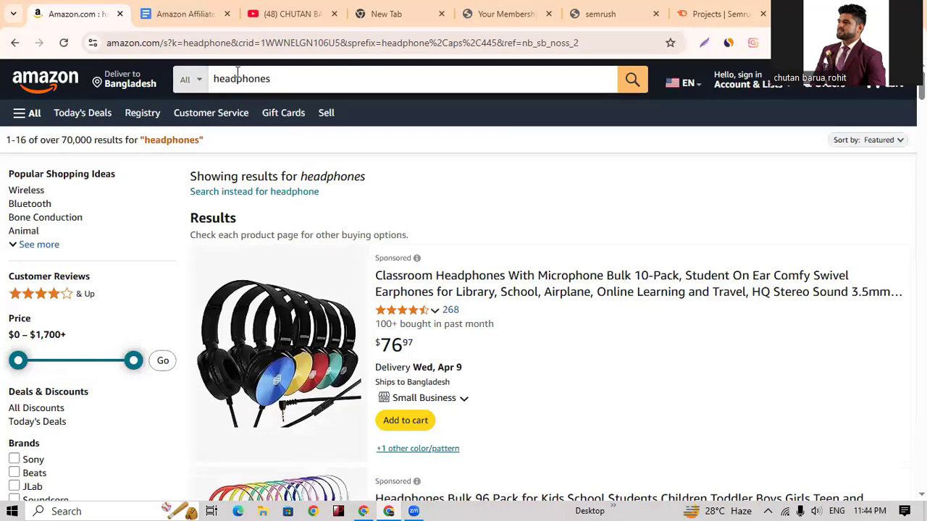
double_click(274, 80)
key("ctrl+c")
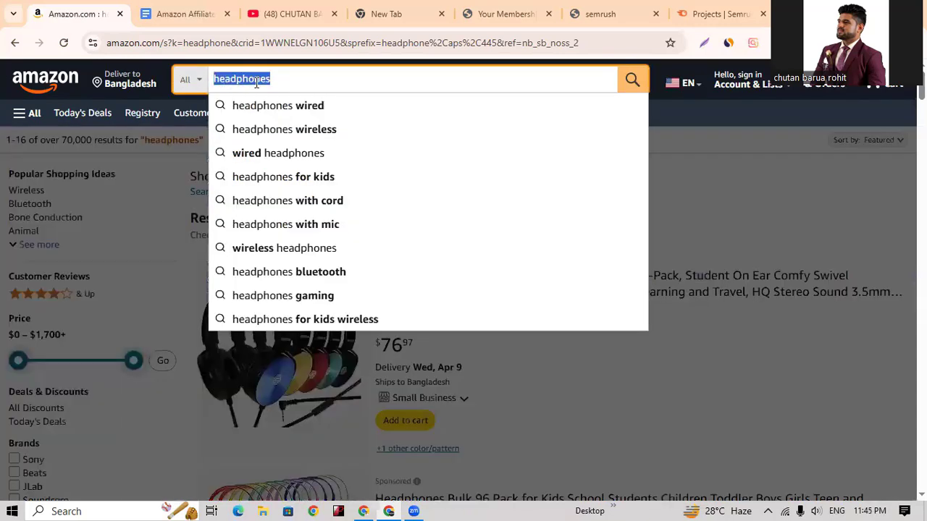
Switch to Semrush and run a Keyword Overview for the copied keyword "headphones" in the US database.
left_click(714, 16)
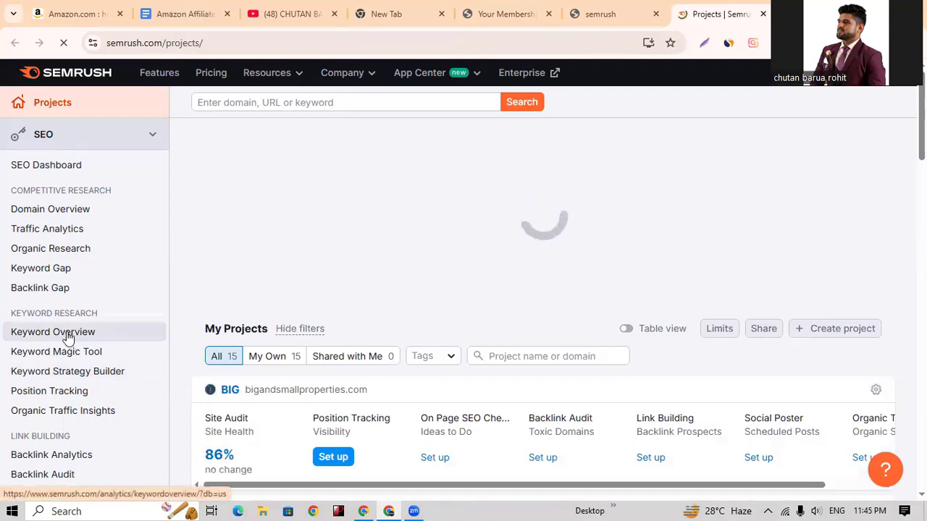
left_click(69, 336)
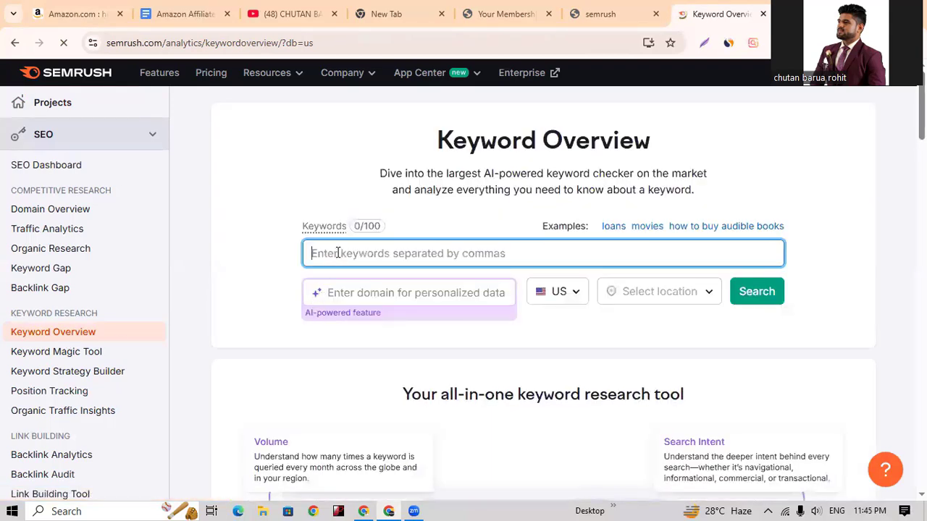
key("ctrl+v")
key("Return")
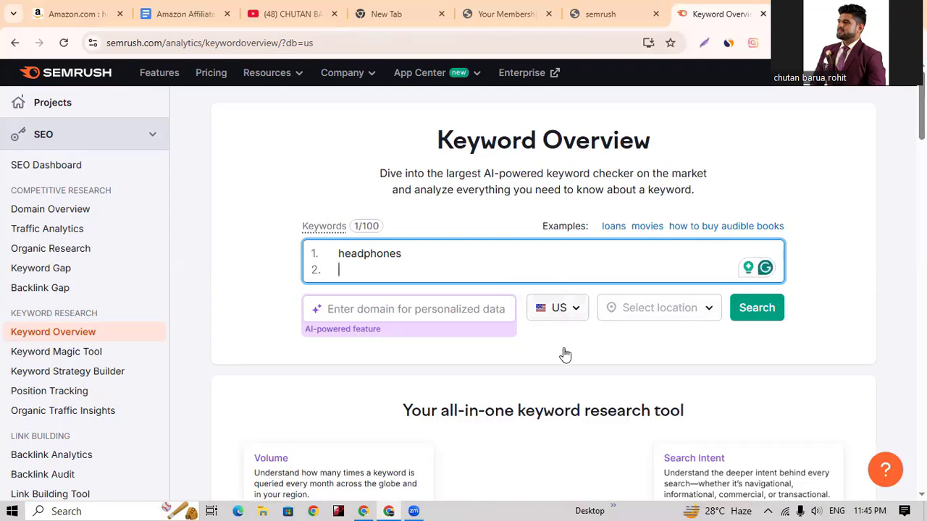
left_click(769, 311)
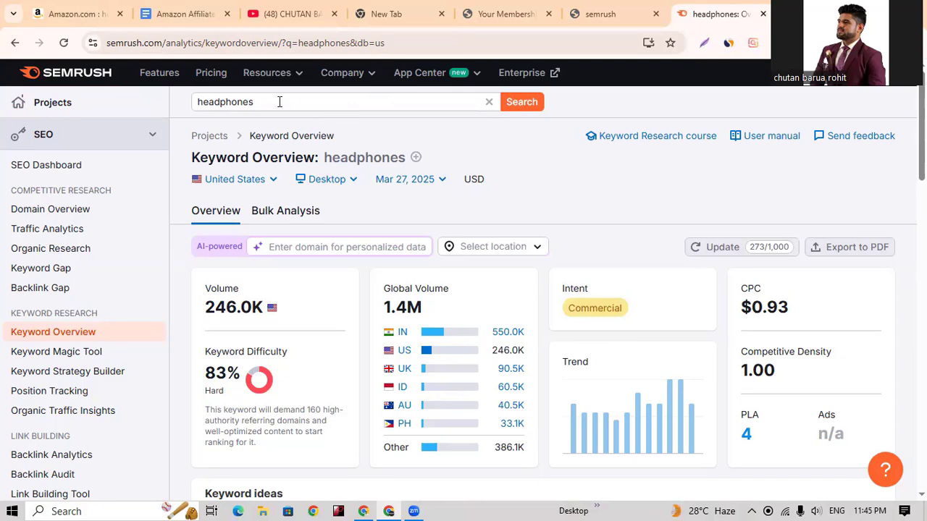
Check the keyword intent types in the Amazon Affiliate marketing document, and open the Semrush Keyword Magic Tool for "headphones".
left_click(179, 14)
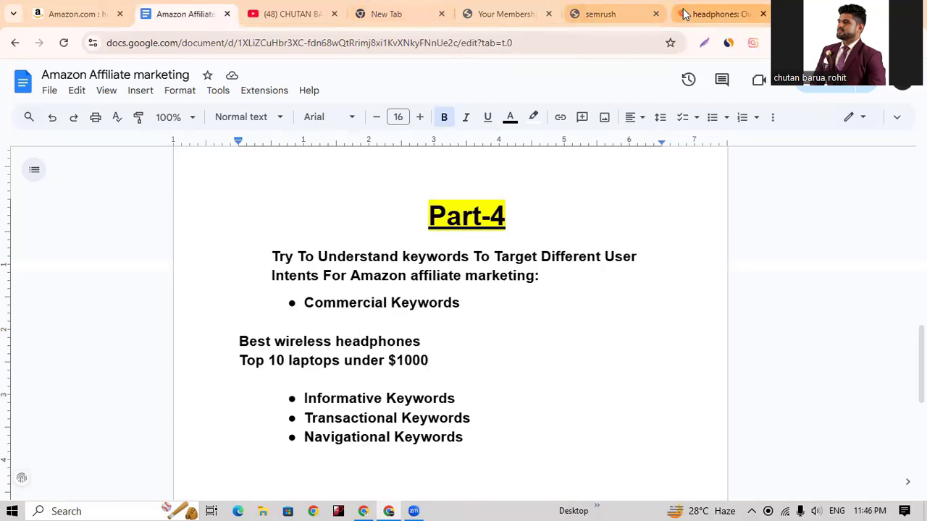
left_click(716, 14)
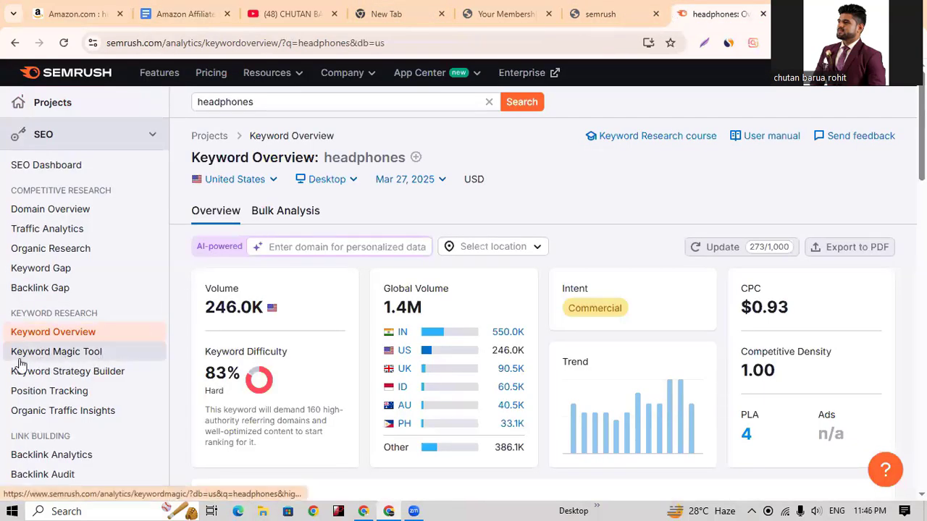
left_click(67, 360)
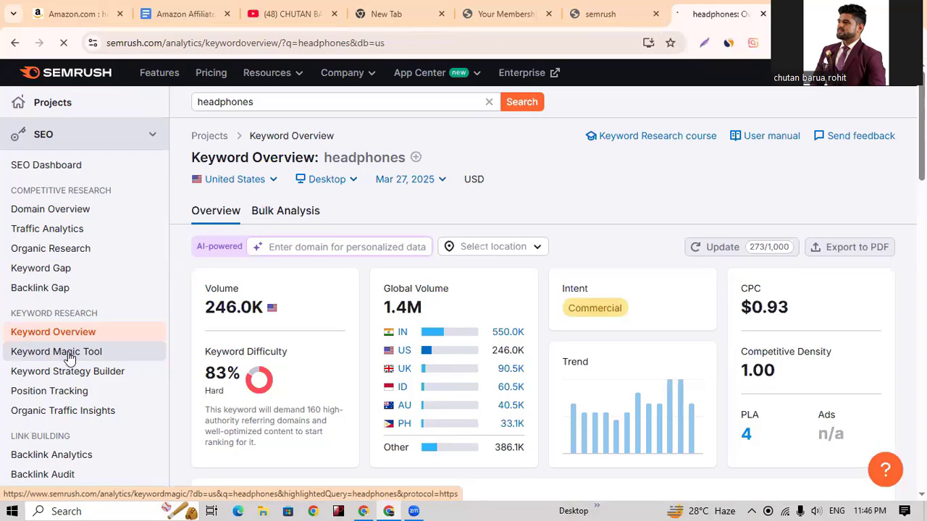
scroll(489, 391, "down", 3)
scroll(489, 391, "down", 2)
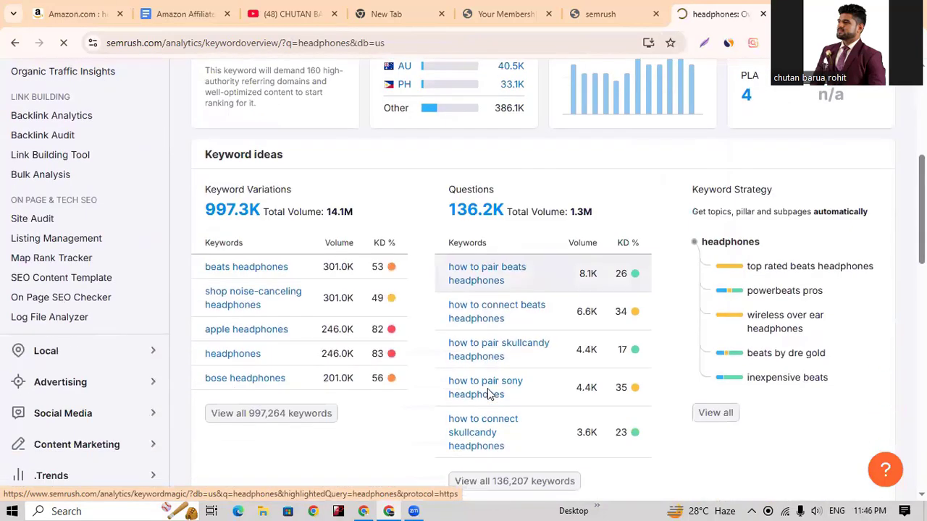
scroll(491, 422, "up", 5)
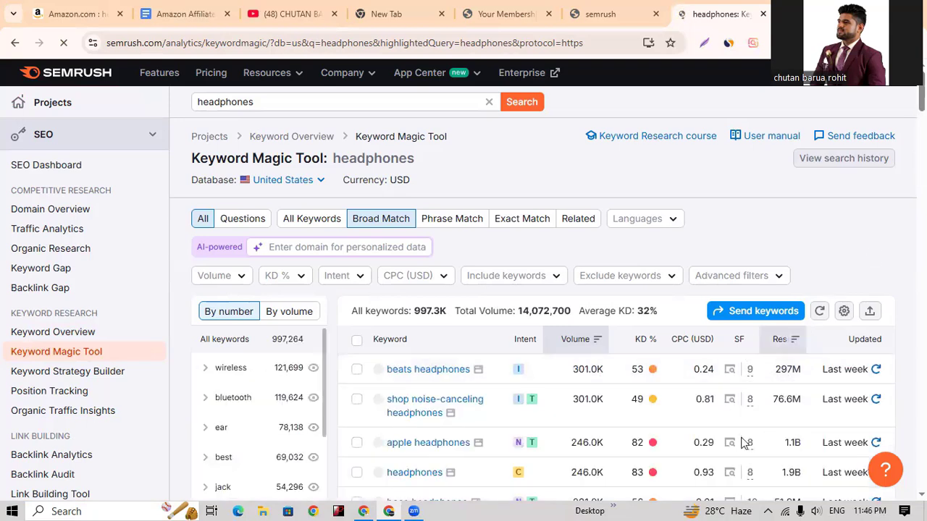
Examine the Keyword Magic Tool list for "headphones", comparing the keywords' search intent labels, volume and keyword difficulty.
scroll(807, 391, "down", 1)
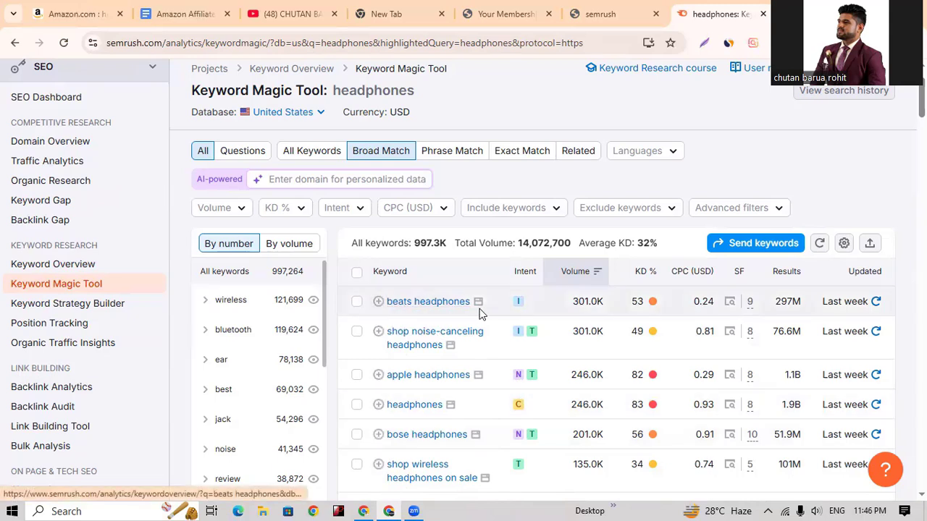
mouse_move(519, 308)
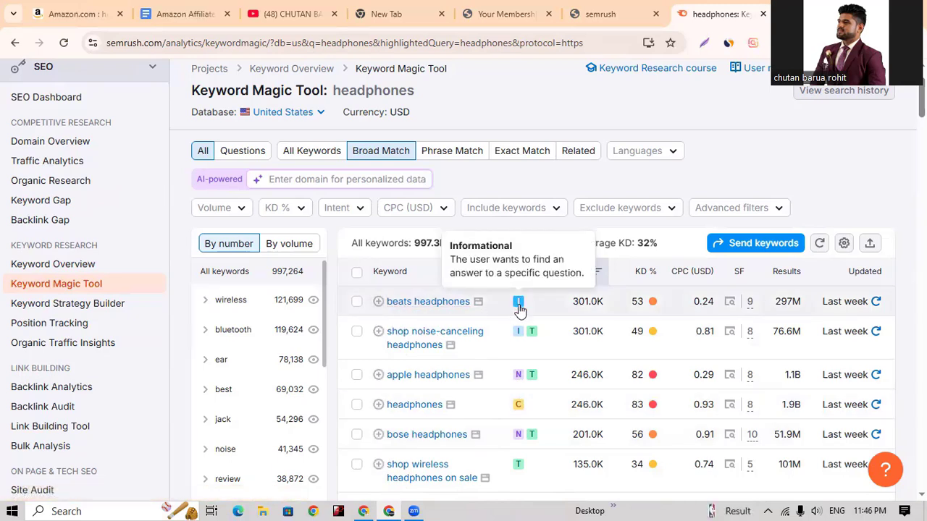
mouse_move(523, 331)
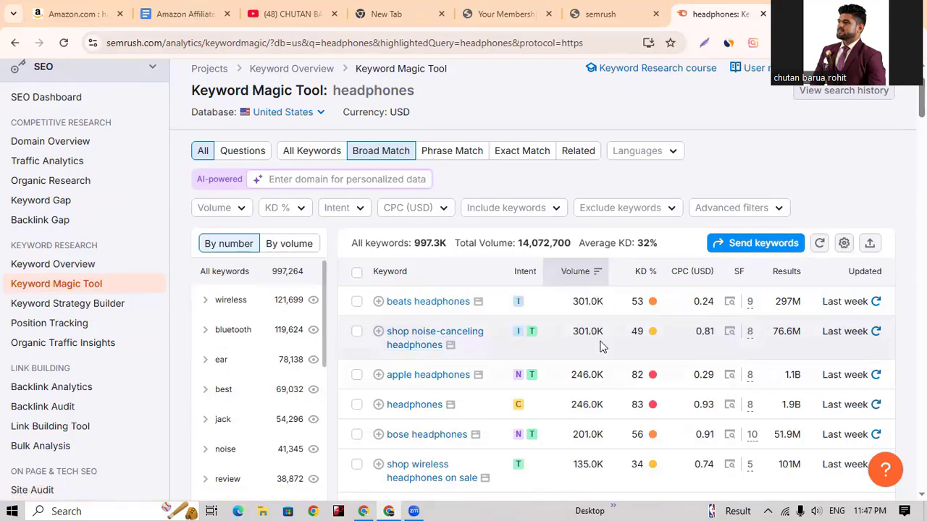
scroll(499, 290, "down", 2)
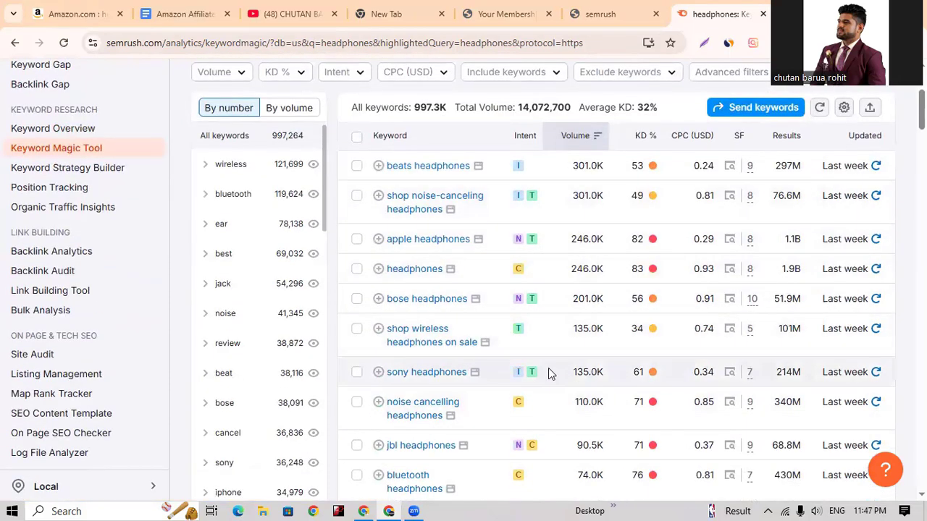
scroll(548, 372, "down", 1)
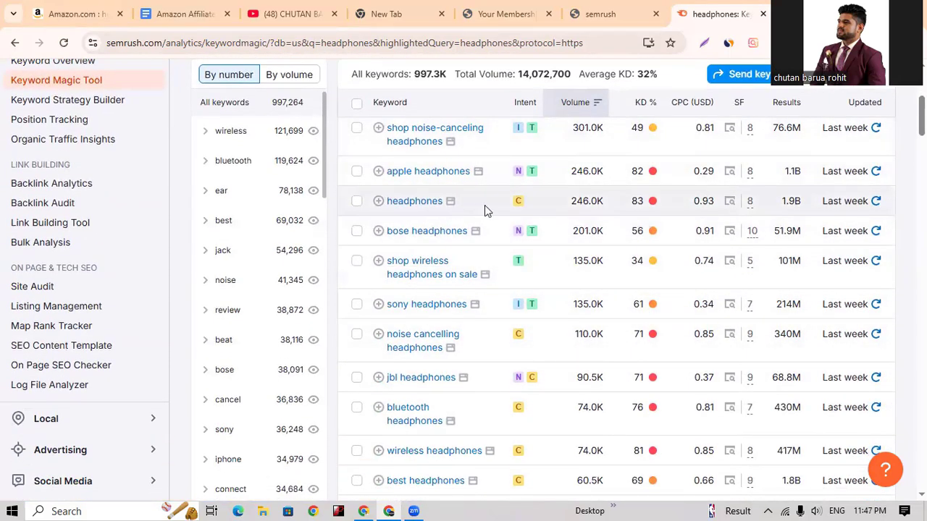
mouse_move(519, 208)
scroll(432, 365, "down", 1)
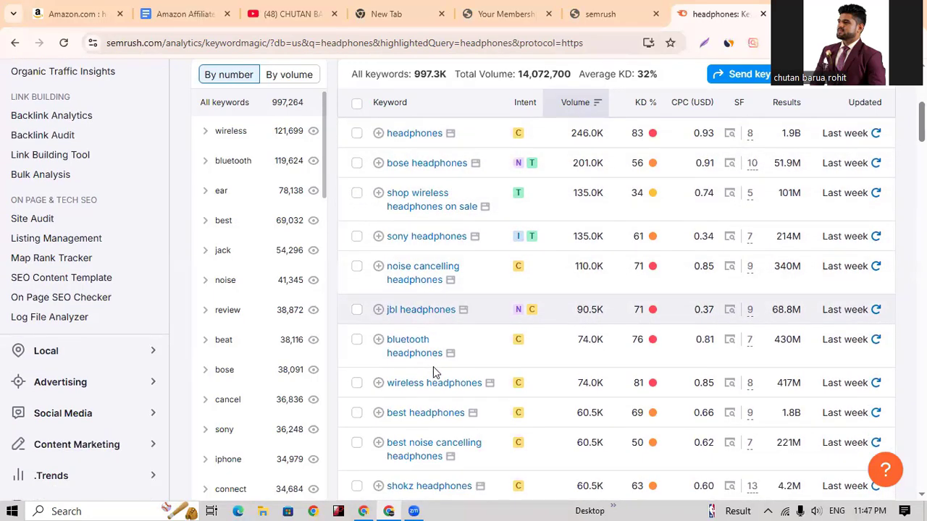
scroll(433, 367, "down", 1)
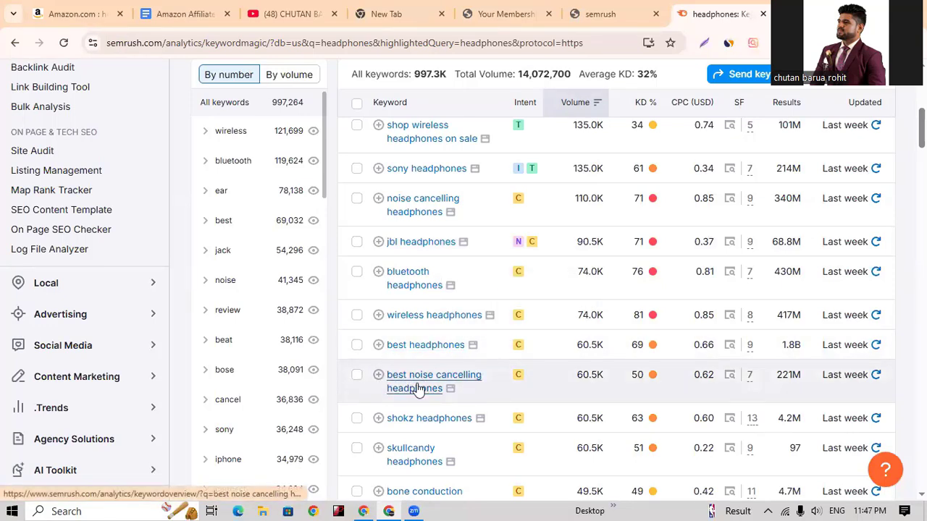
mouse_move(518, 381)
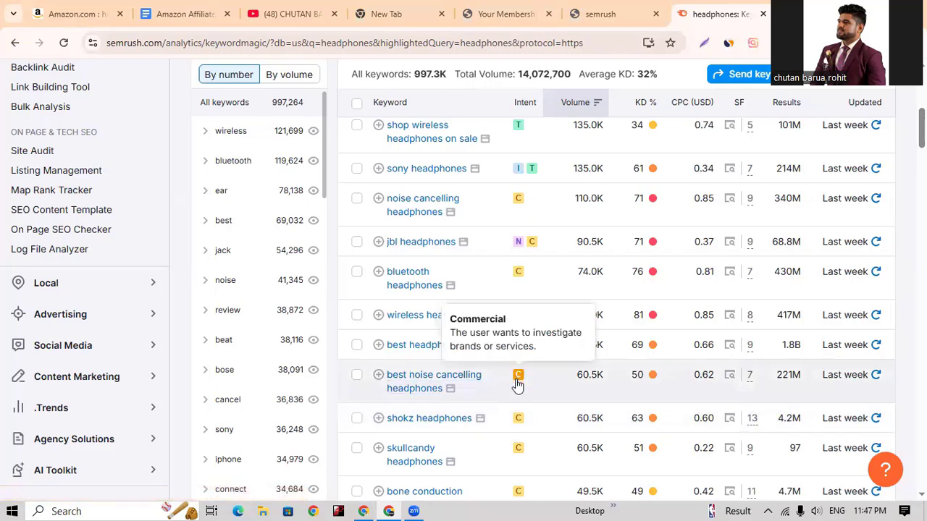
scroll(517, 384, "down", 4)
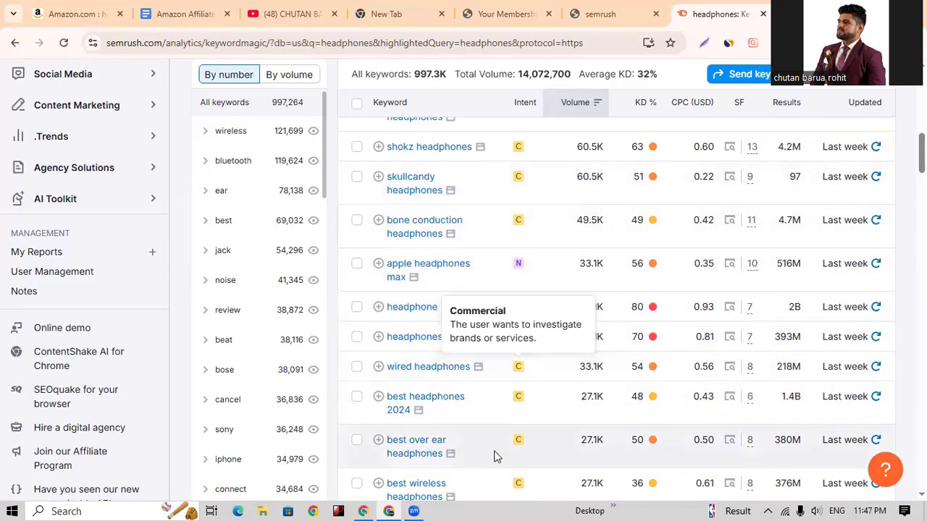
scroll(414, 420, "down", 2)
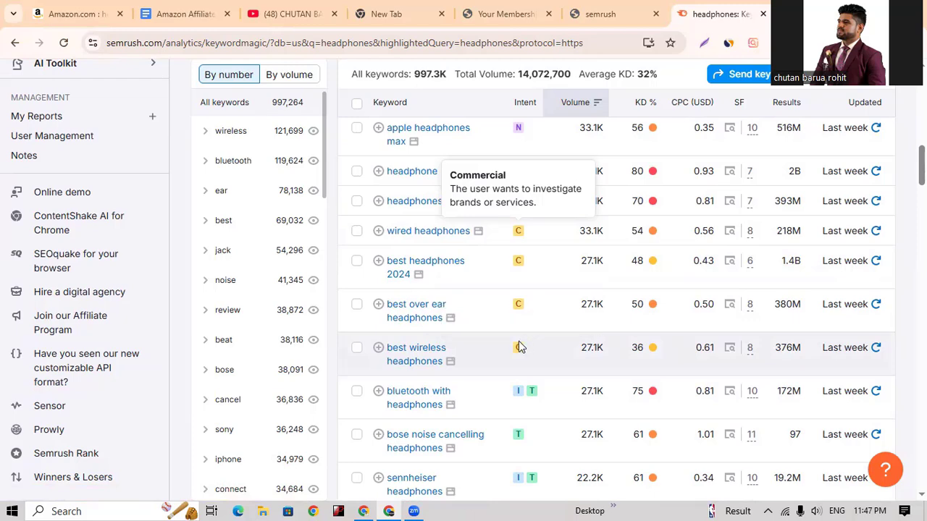
scroll(518, 341, "up", 10)
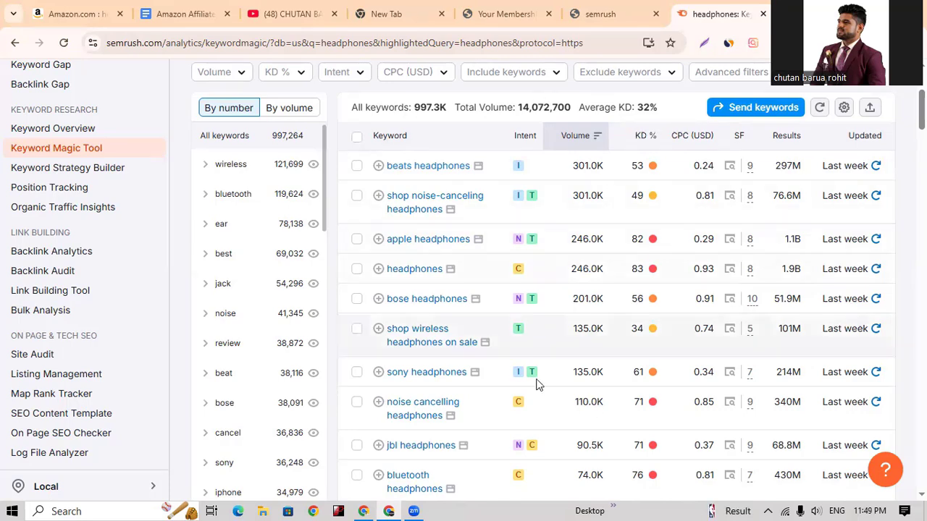
Switch to the Amazon Affiliate marketing document and highlight "smartwatch for fitness" and "gaming laptop" in the informative keyword examples.
left_click(185, 13)
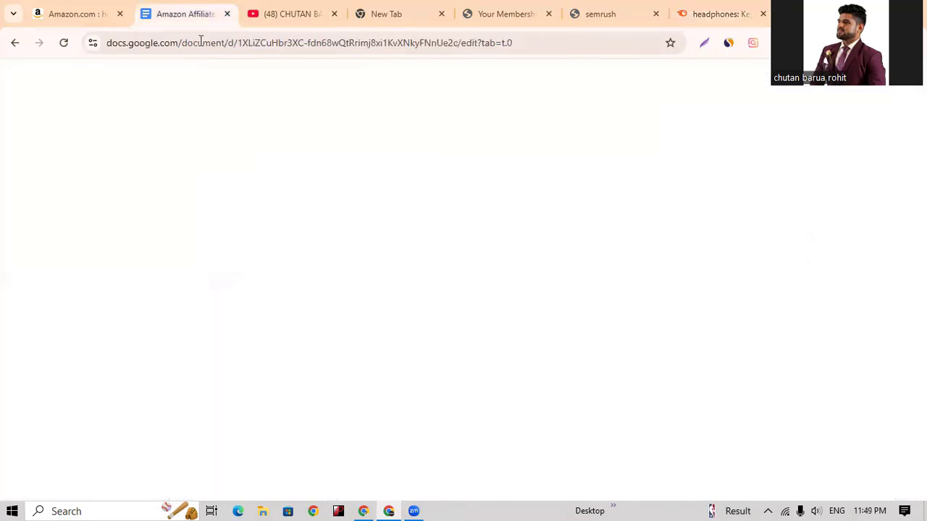
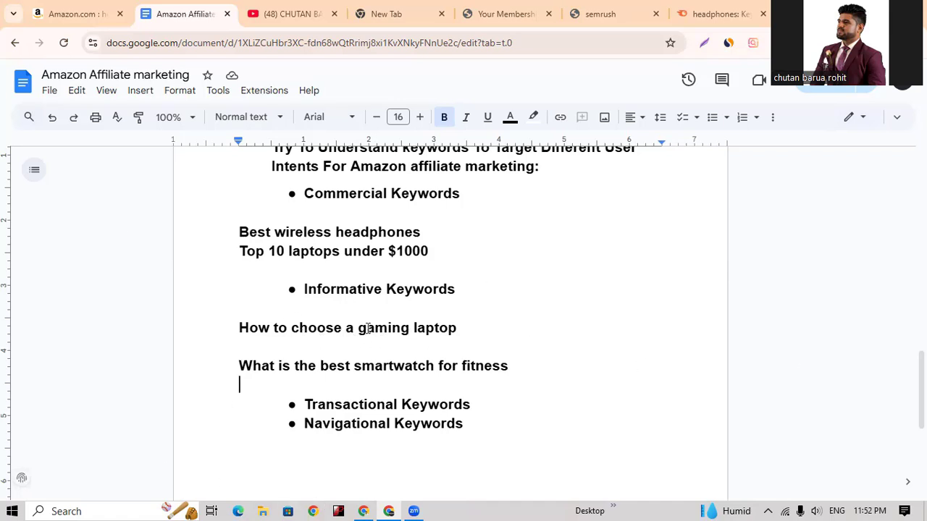
left_click(355, 366)
left_click_drag(357, 367, 507, 366)
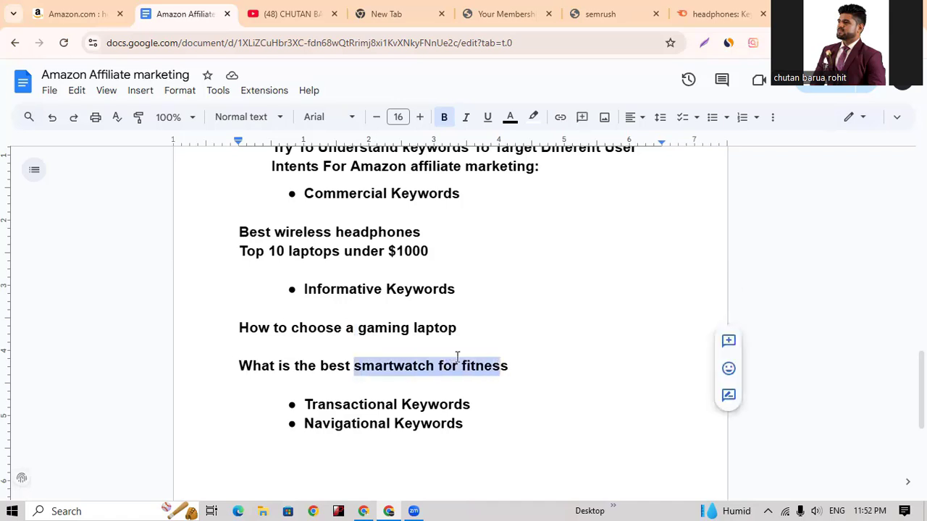
left_click(357, 328)
left_click_drag(357, 329, 519, 333)
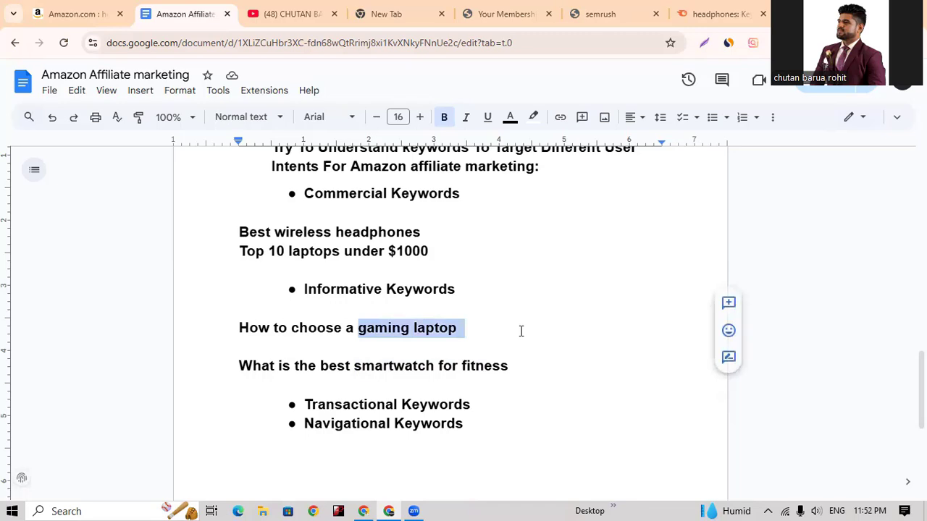
Return to Semrush and replace the Keyword Overview search with "gaming laptop".
left_click(727, 14)
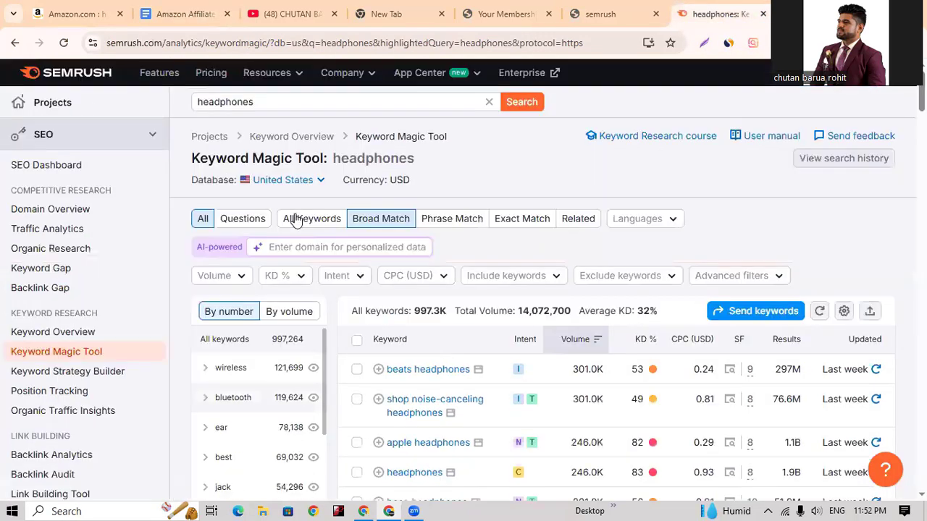
left_click(52, 331)
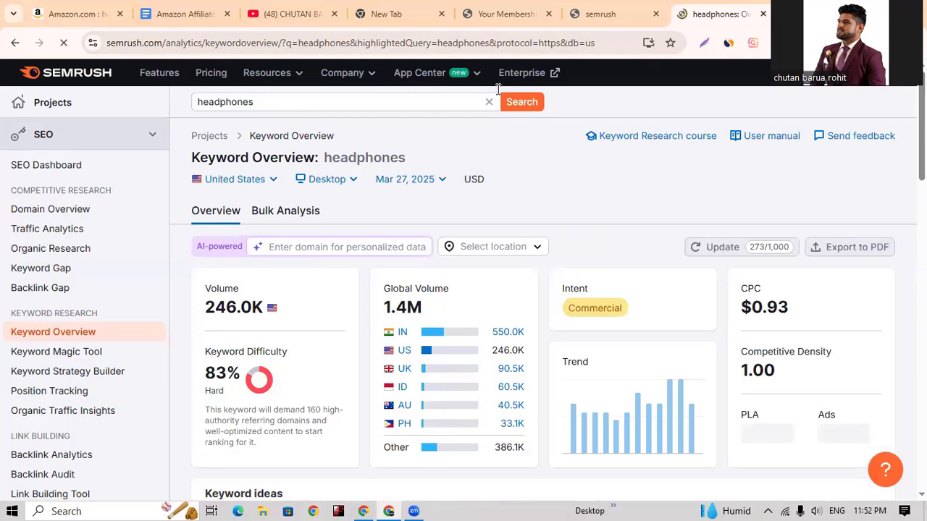
left_click(330, 106)
left_click(489, 102)
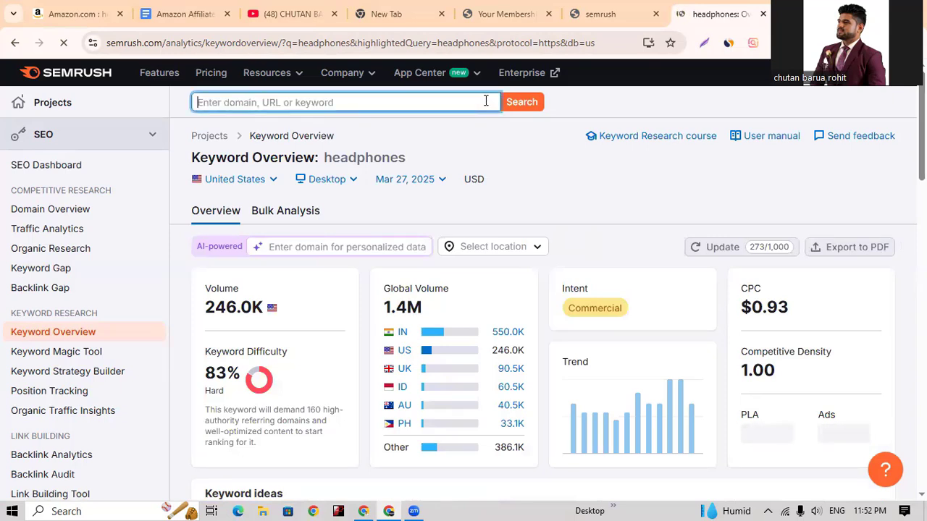
type("gaming laptop")
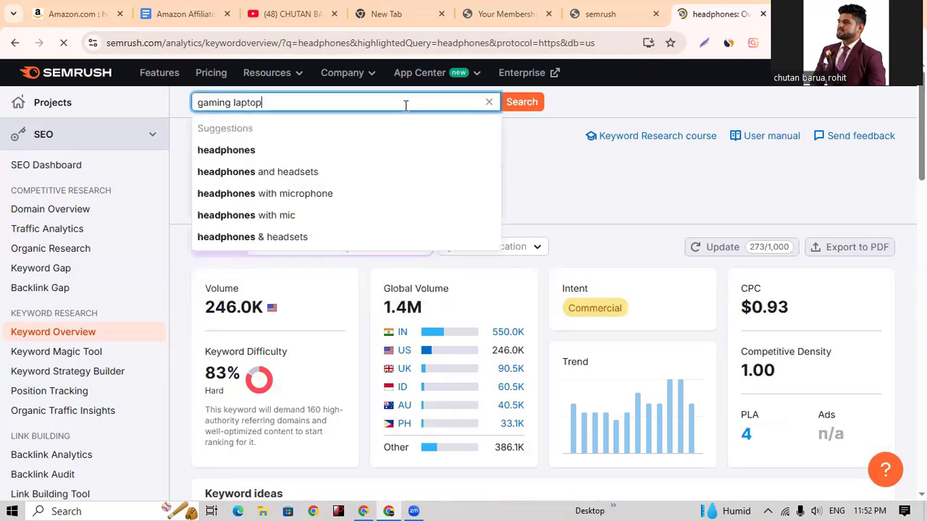
left_click(529, 107)
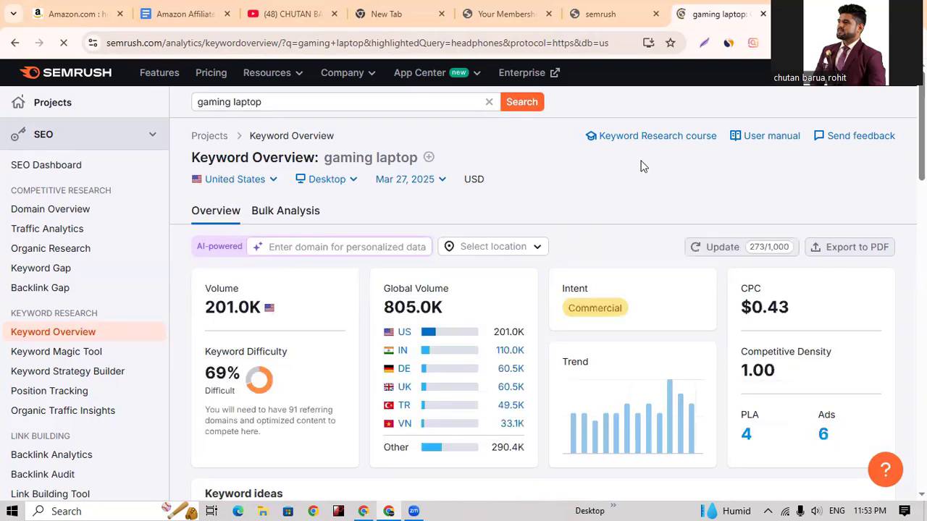
mouse_move(704, 246)
Copy "How to choose a gaming laptop" from the Google Docs document and look it up in Semrush Keyword Overview.
left_click(490, 102)
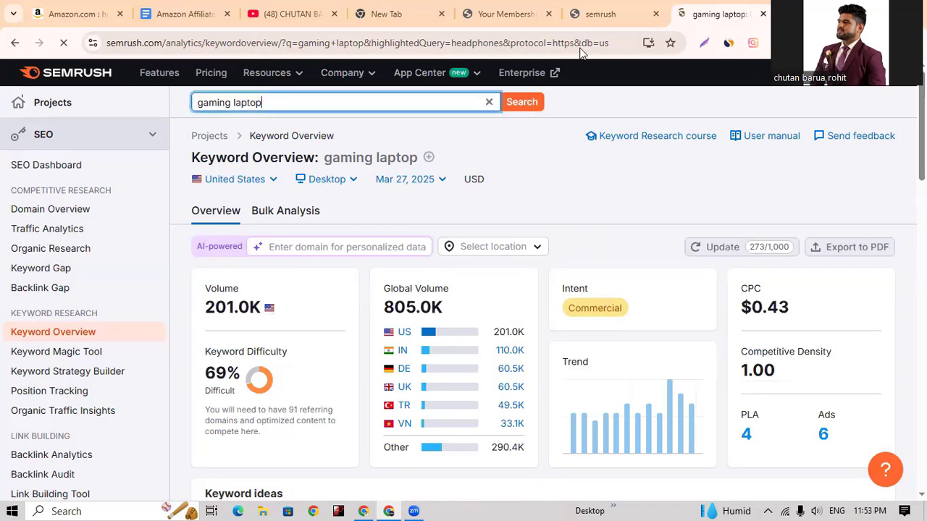
left_click(197, 22)
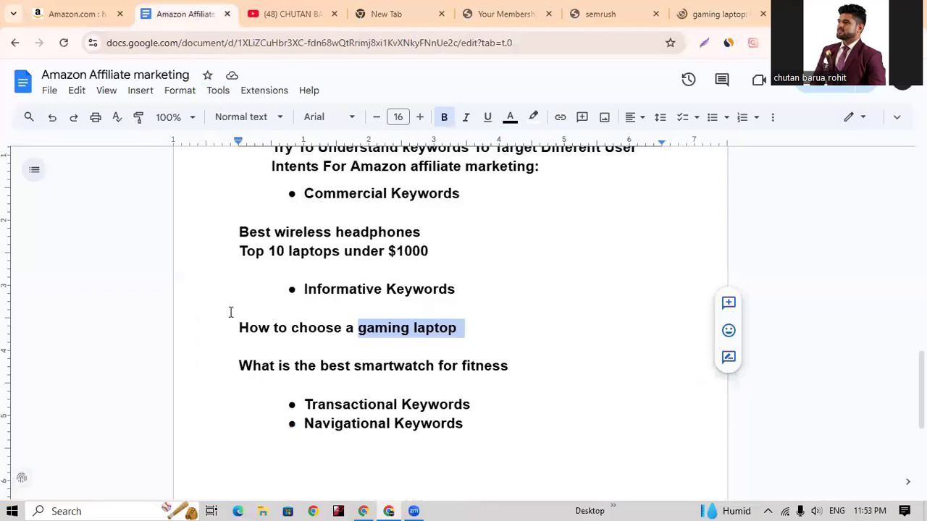
left_click_drag(238, 327, 472, 326)
key("ctrl+c")
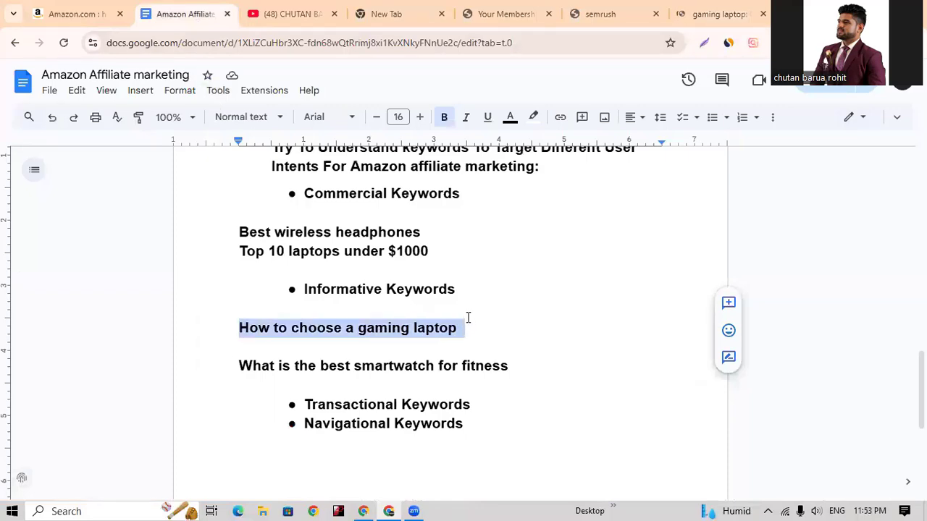
left_click(710, 14)
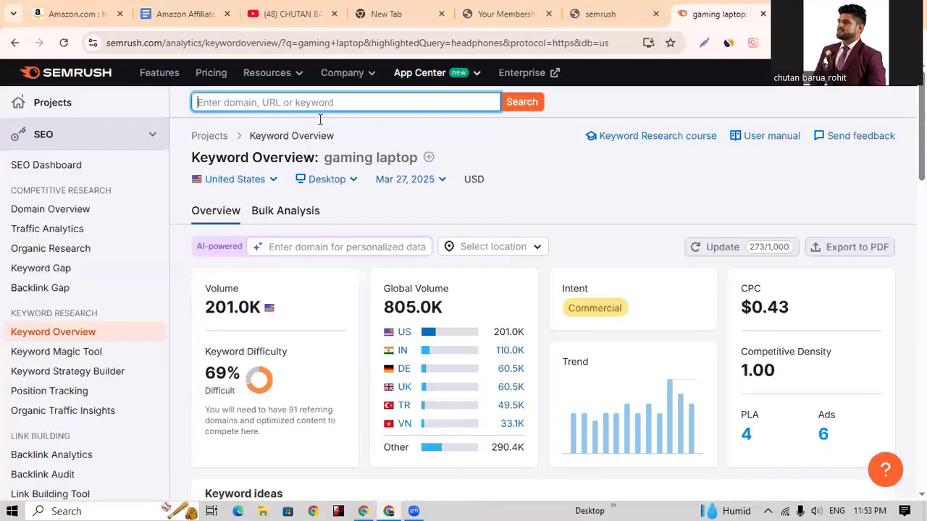
left_click(366, 107)
key("ctrl+v")
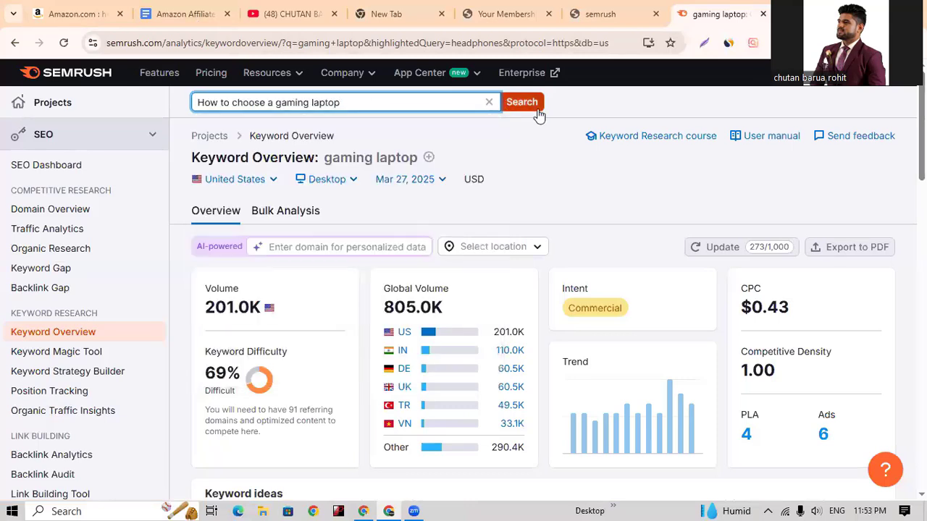
left_click(524, 105)
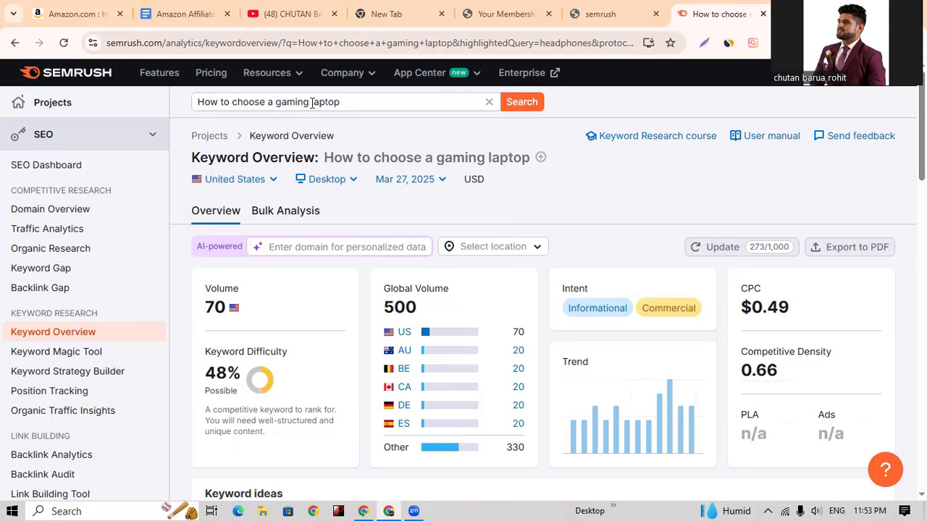
Check the Informational intent definition in Semrush, then change the "Informative Keywords" heading in the Google Docs notes to "Informational Keywords".
left_click_drag(276, 102, 349, 100)
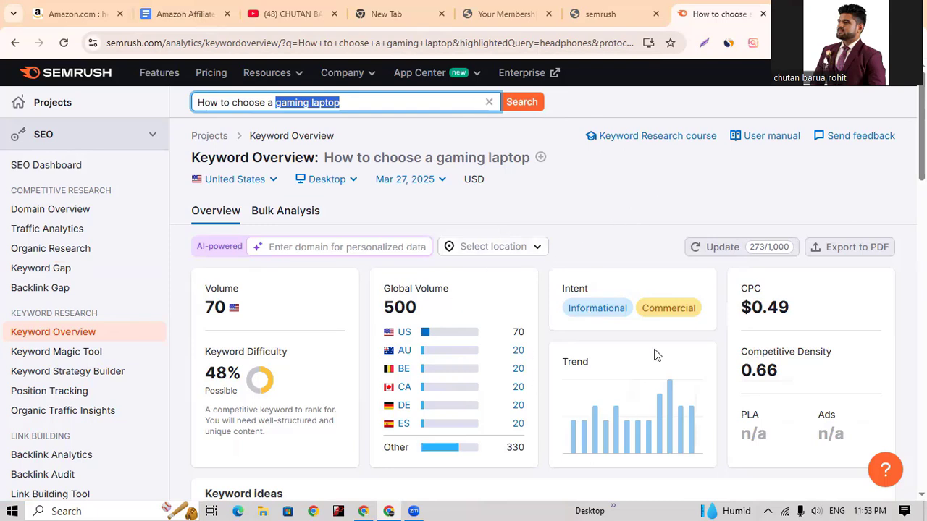
mouse_move(616, 319)
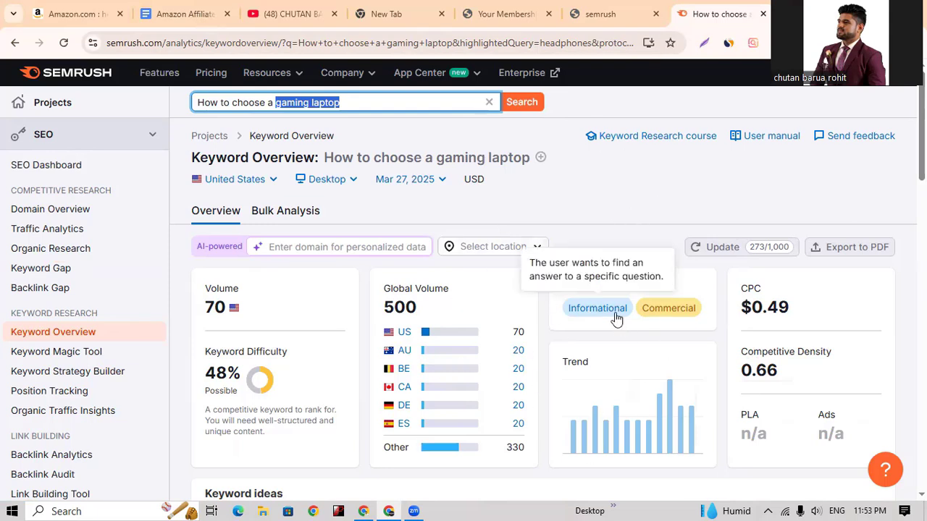
left_click(193, 15)
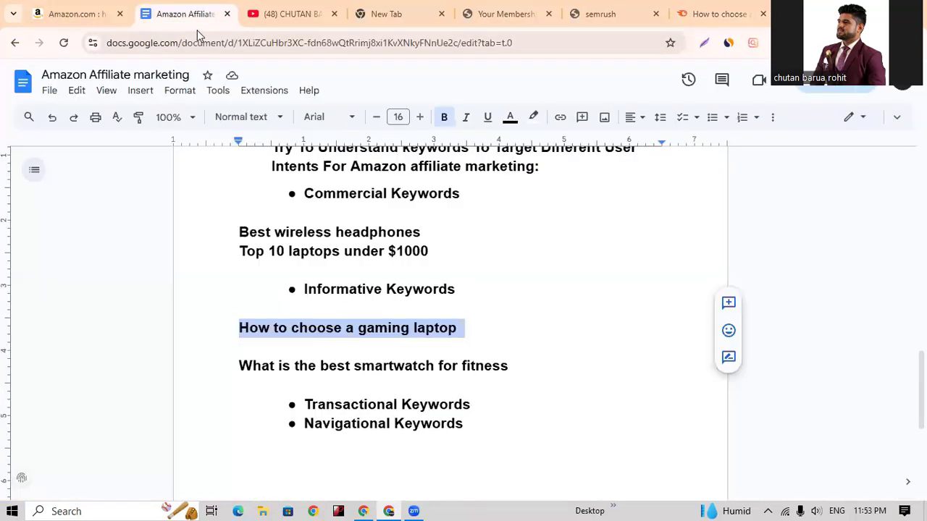
left_click(371, 293)
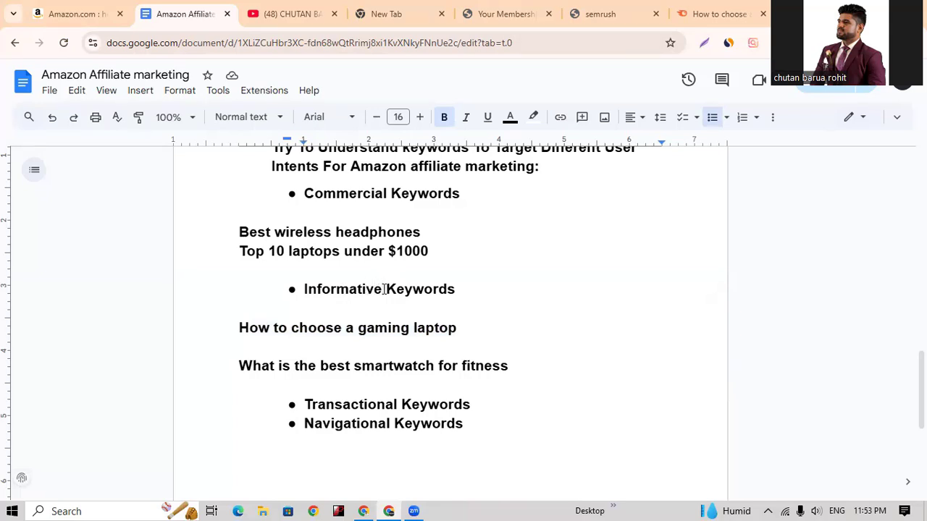
key("BackSpace")
key("BackSpace")
key("BackSpace")
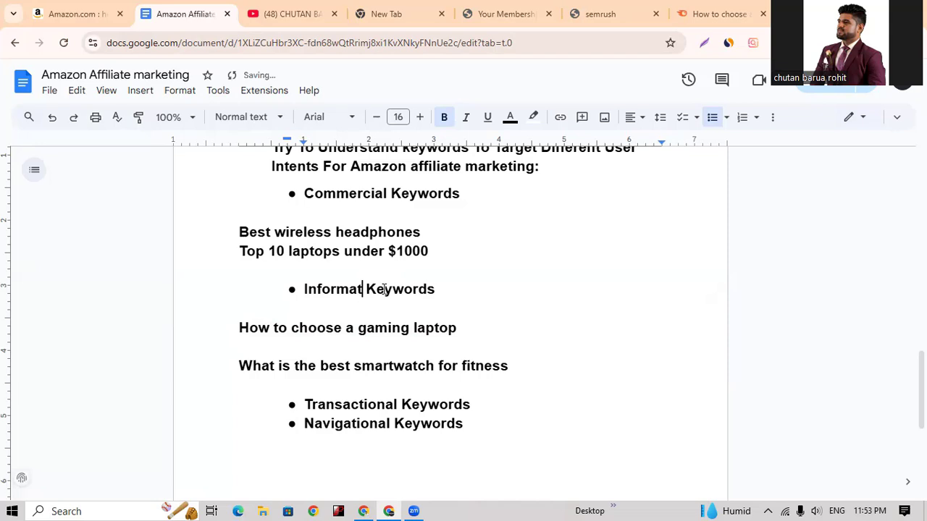
type("io")
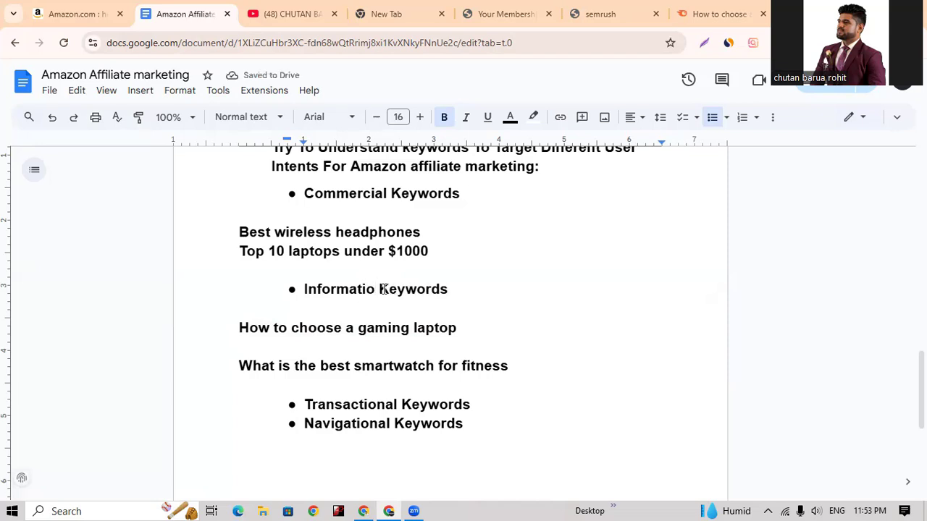
type("nal")
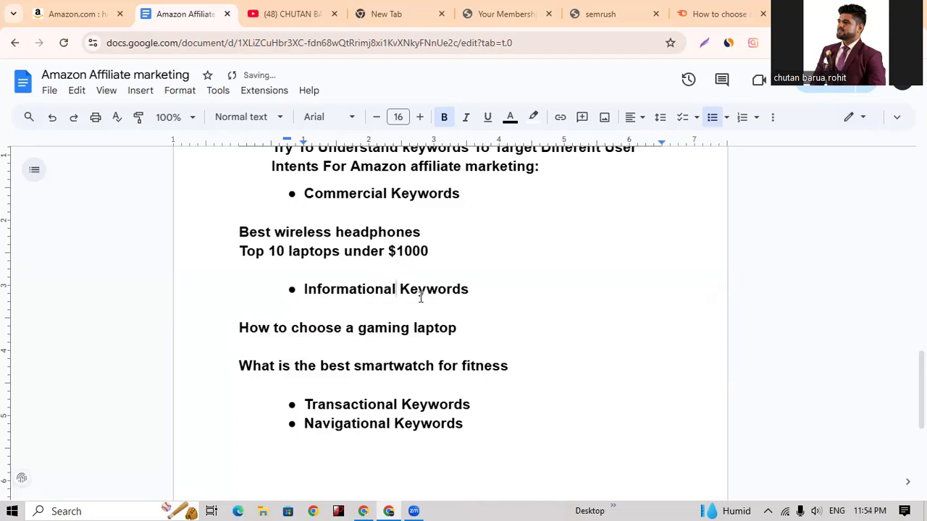
left_click(487, 297)
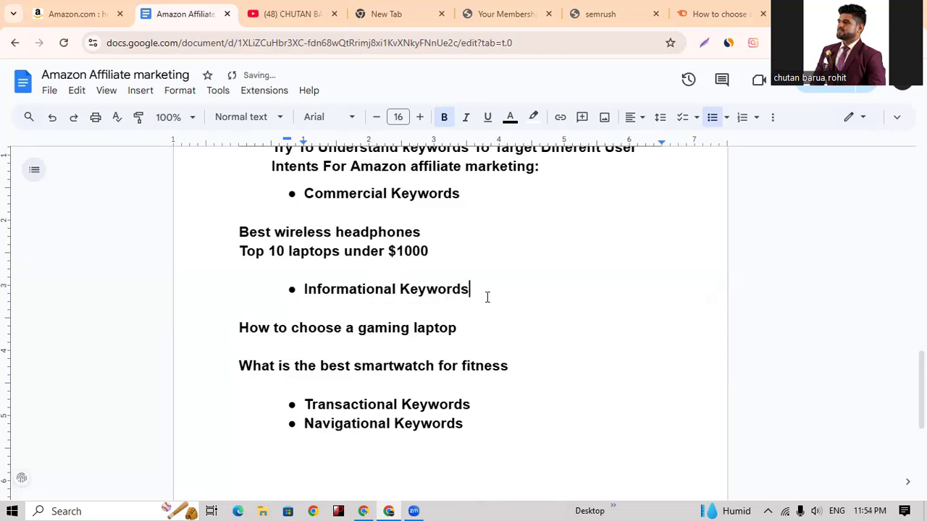
Return to Semrush, open "How to choose a gaming laptop" in the Keyword Magic Tool, and review the keyword list's intent labels.
left_click(707, 14)
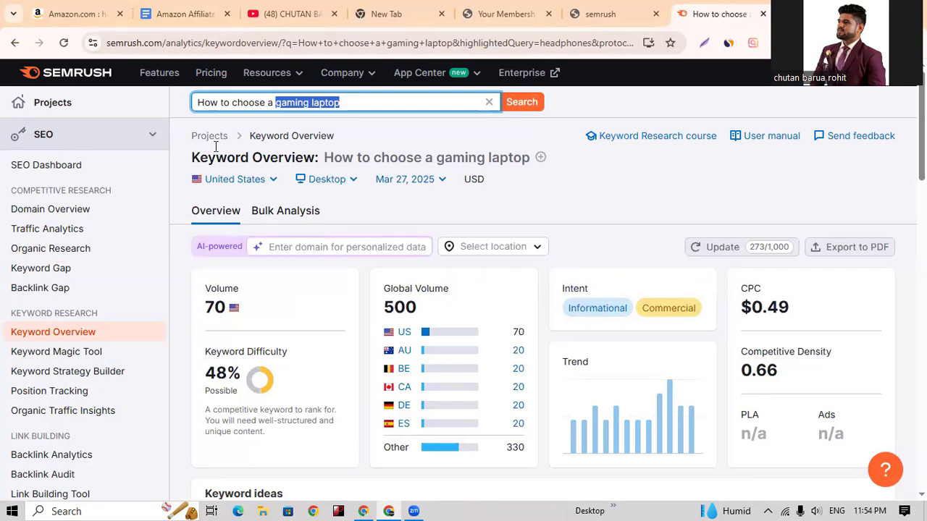
left_click(94, 352)
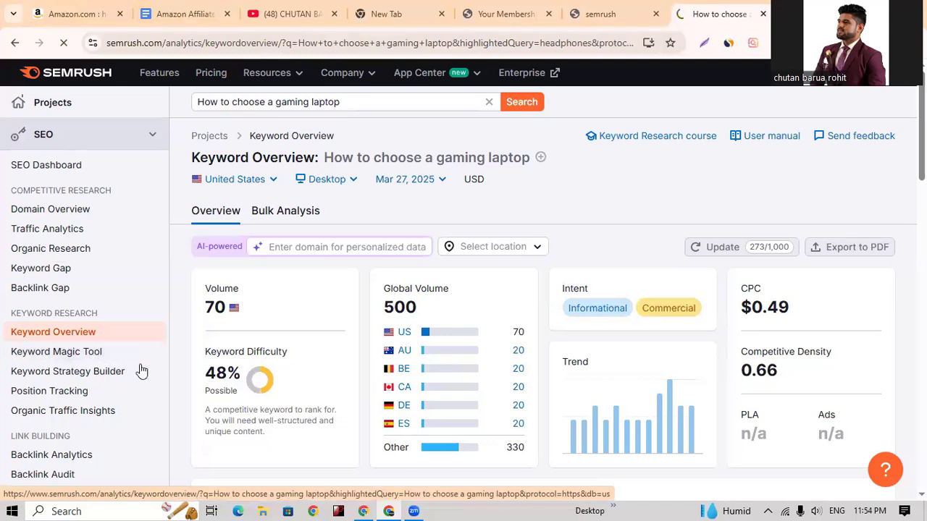
mouse_move(436, 351)
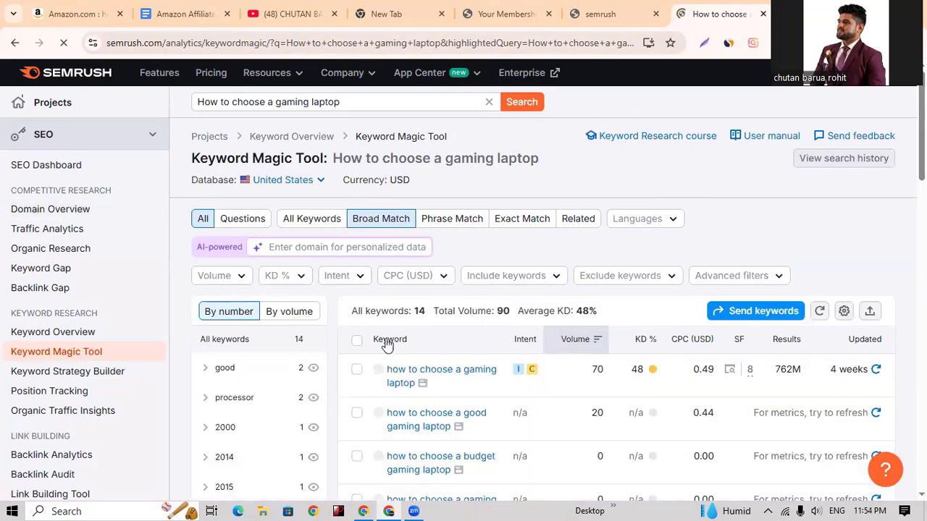
scroll(586, 411, "down", 1)
scroll(587, 412, "down", 1)
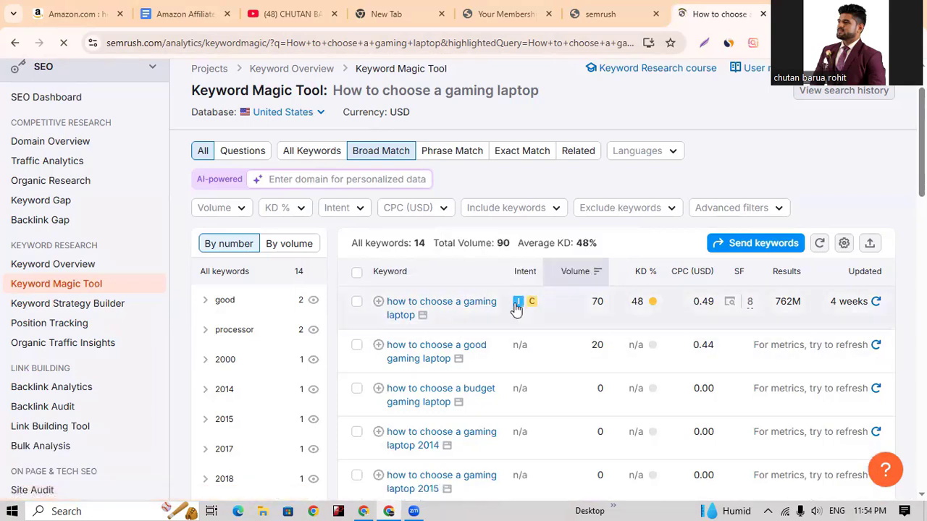
mouse_move(517, 307)
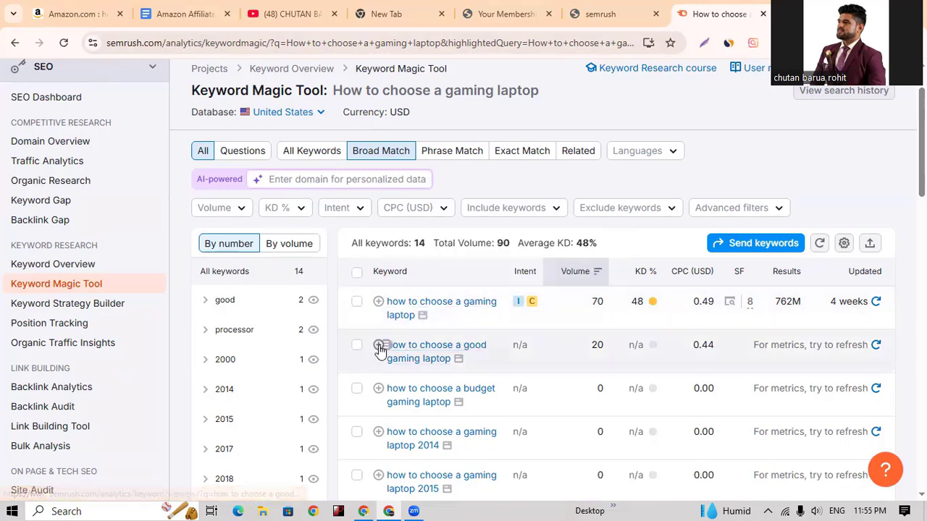
scroll(385, 348, "down", 8)
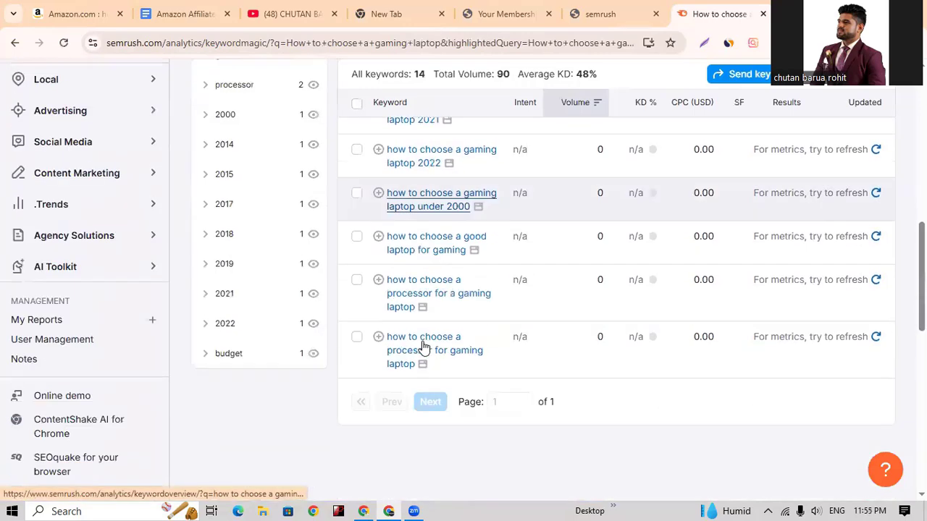
scroll(424, 389, "up", 8)
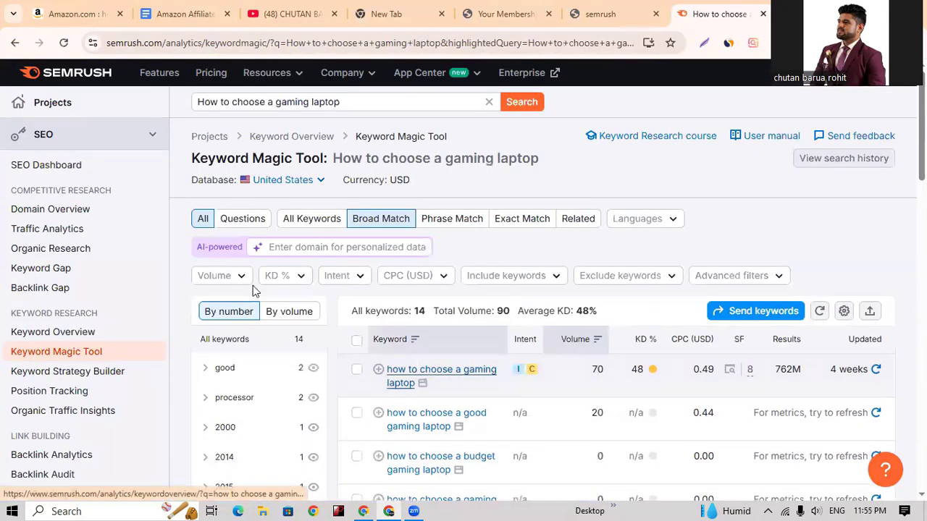
Switch to the Amazon Affiliate marketing document and insert blank non-bulleted lines between Transactional Keywords and Navigational Keywords.
left_click(193, 16)
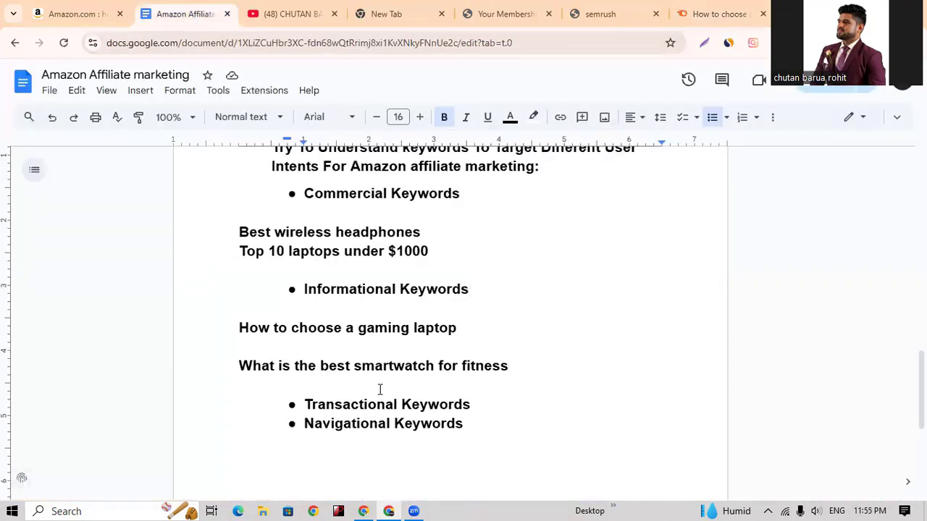
scroll(325, 392, "down", 1)
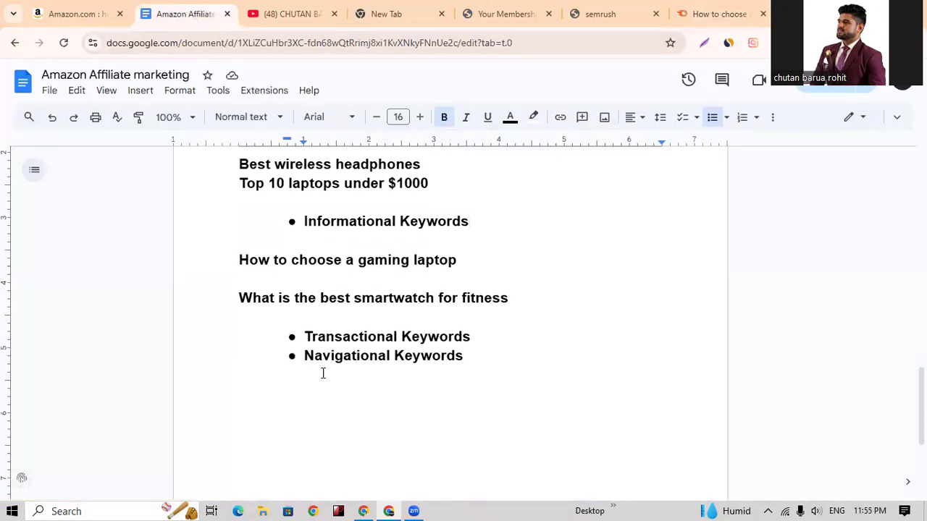
left_click(467, 338)
key("Return")
key("Return")
key("Return")
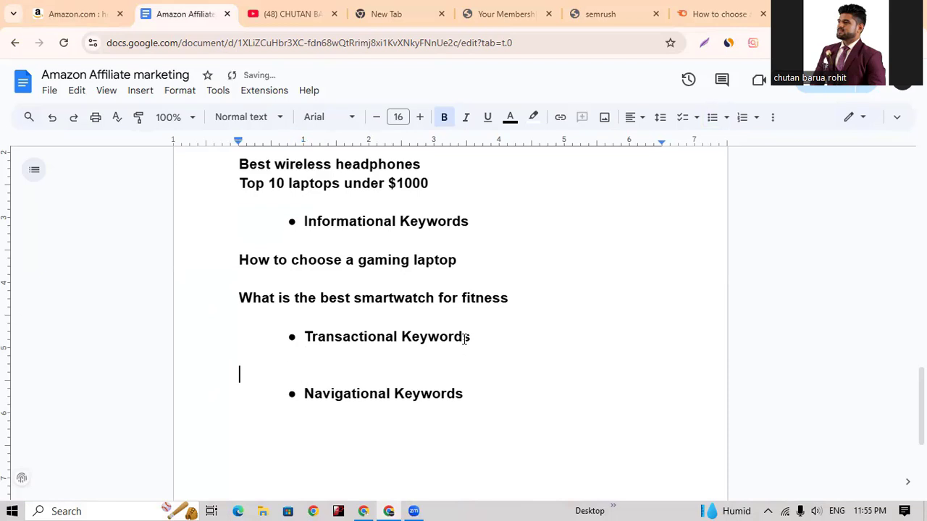
Add "Buy apple watch online" as the example under Transactional Keywords, correcting its spelling and leaving an empty line below.
scroll(418, 427, "up", 1)
scroll(418, 427, "up", 1)
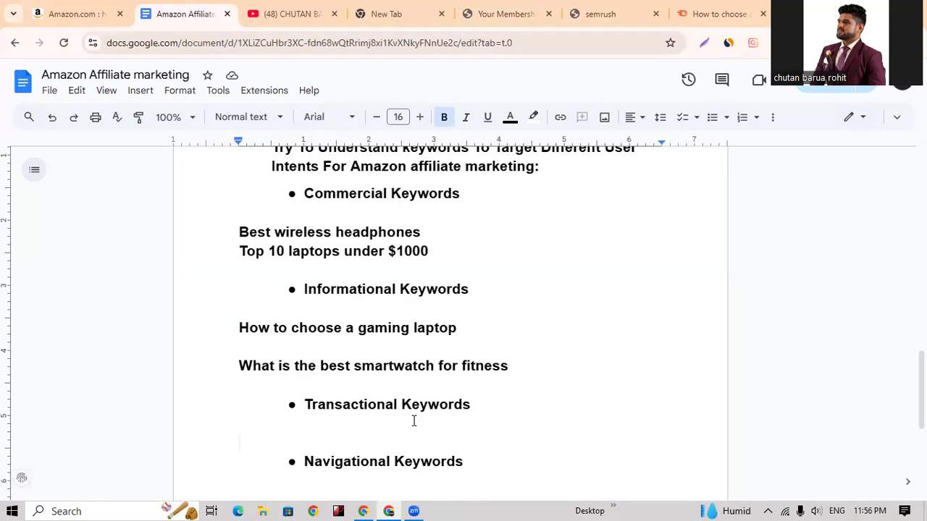
type("buy ")
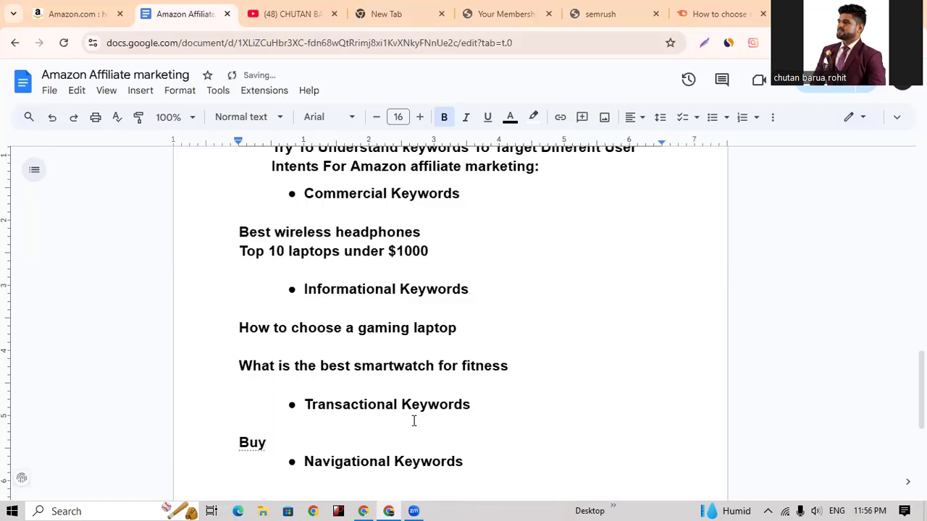
type("applw")
key("BackSpace")
type("e watch")
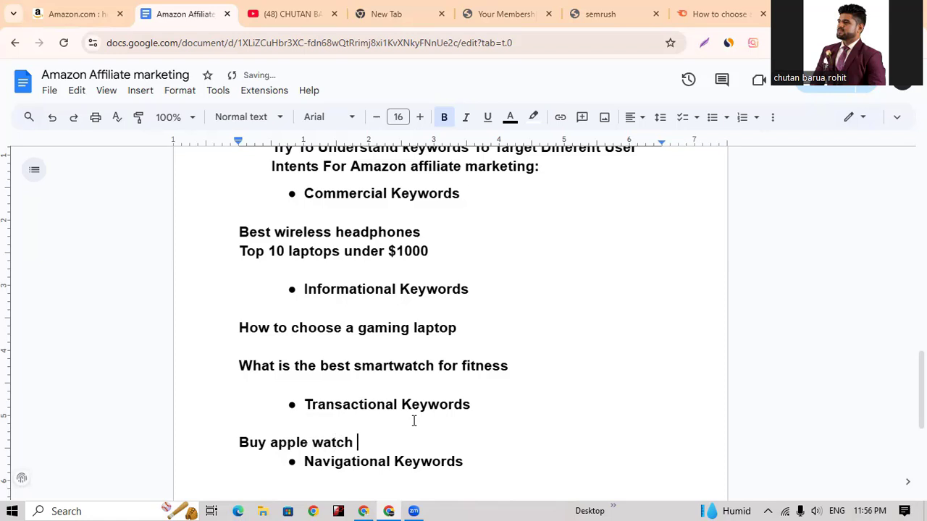
type(" oline")
key("Return")
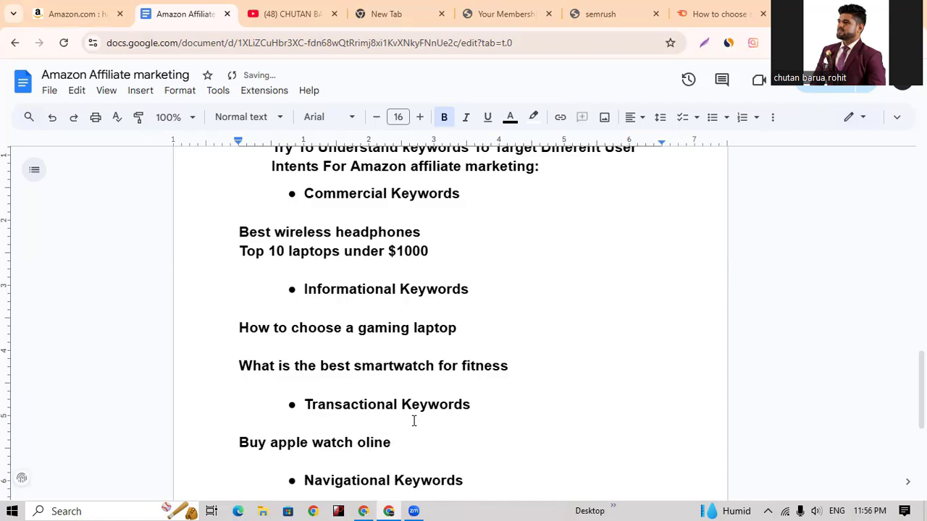
scroll(413, 413, "down", 1)
left_click(391, 377)
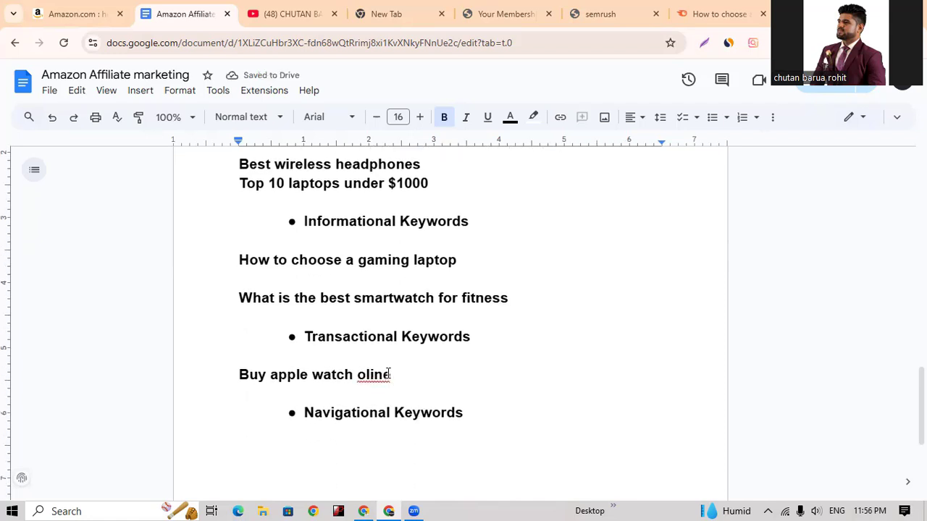
left_click(378, 353)
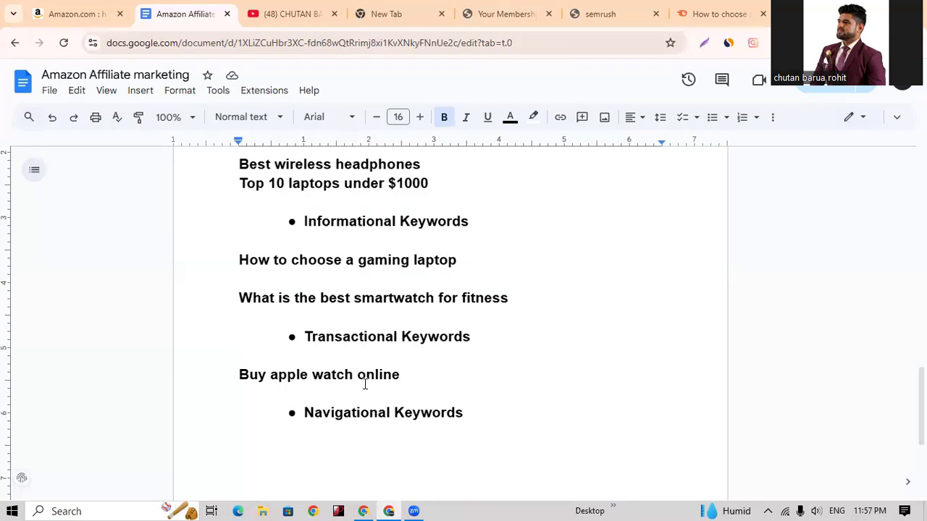
key("Down")
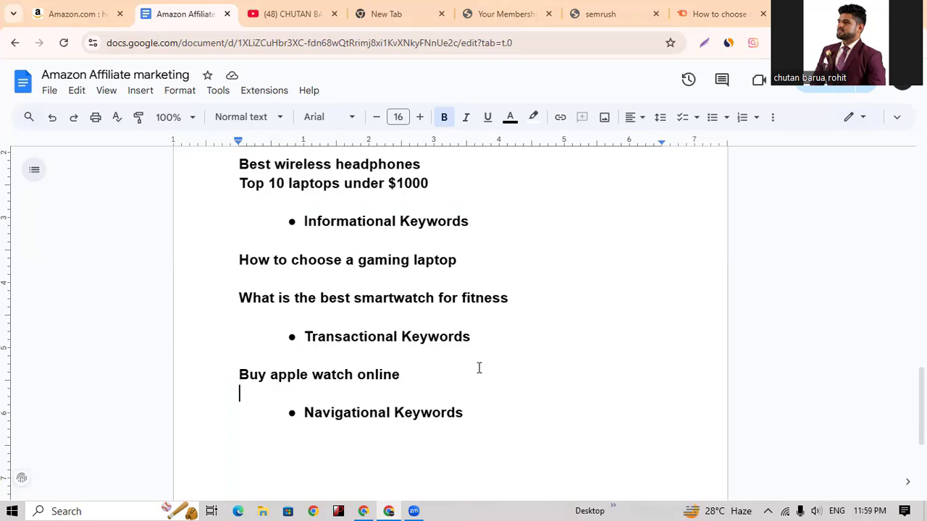
Copy "Buy apple watch online" from the document and search for it in the Semrush Keyword Magic Tool.
scroll(463, 377, "down", 2)
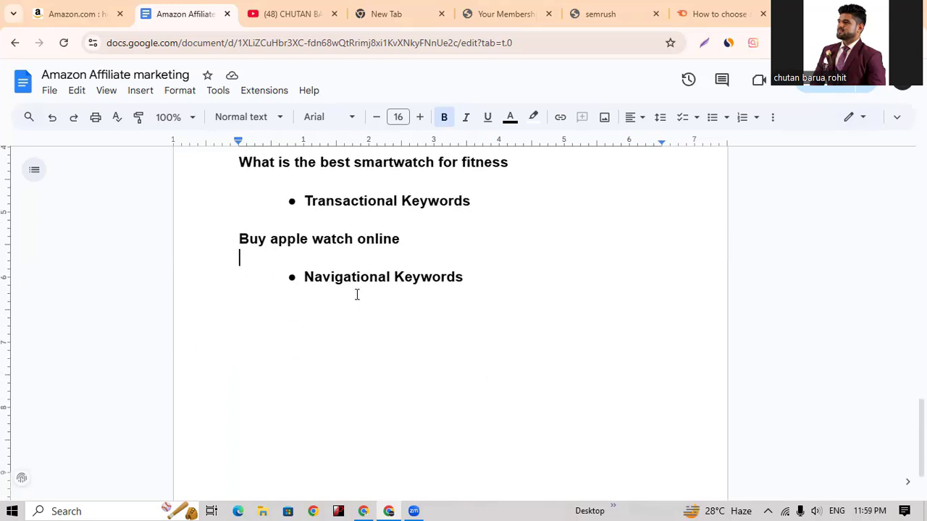
scroll(484, 275, "up", 1)
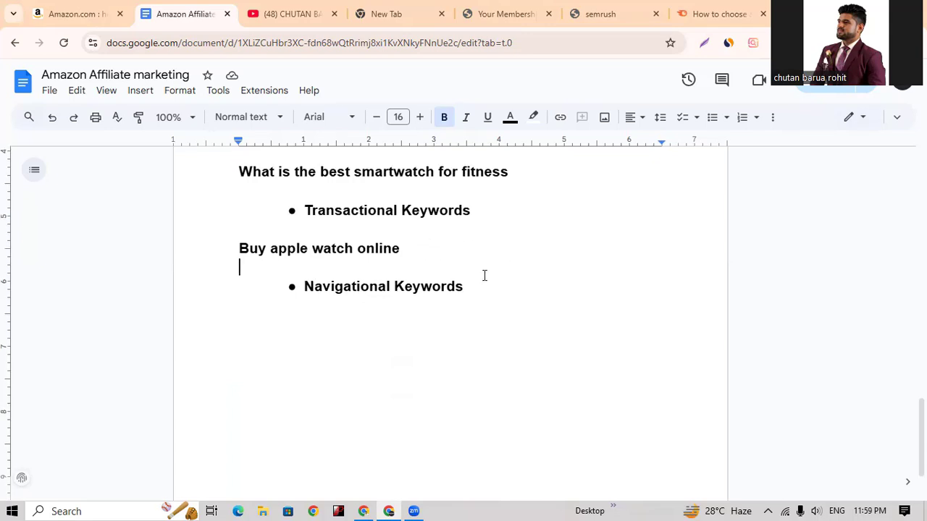
left_click_drag(240, 306, 407, 298)
key("ctrl+c")
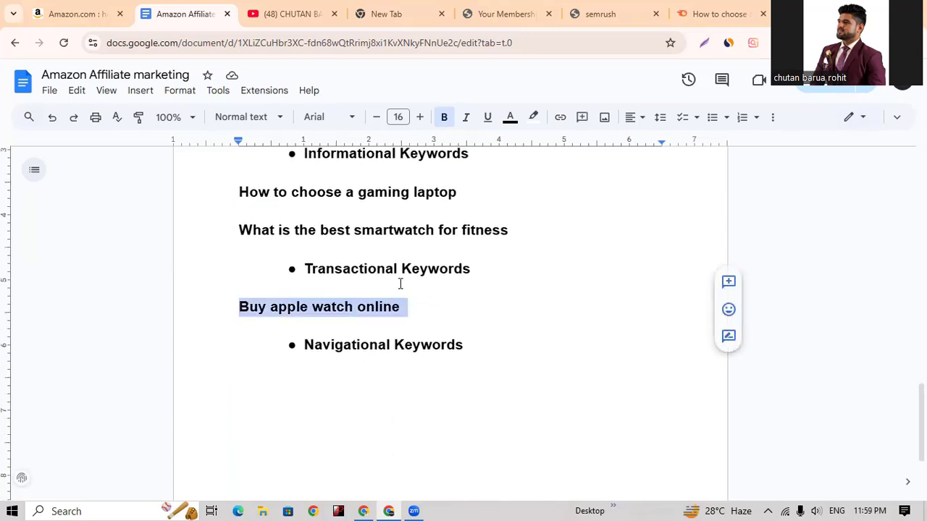
left_click(721, 14)
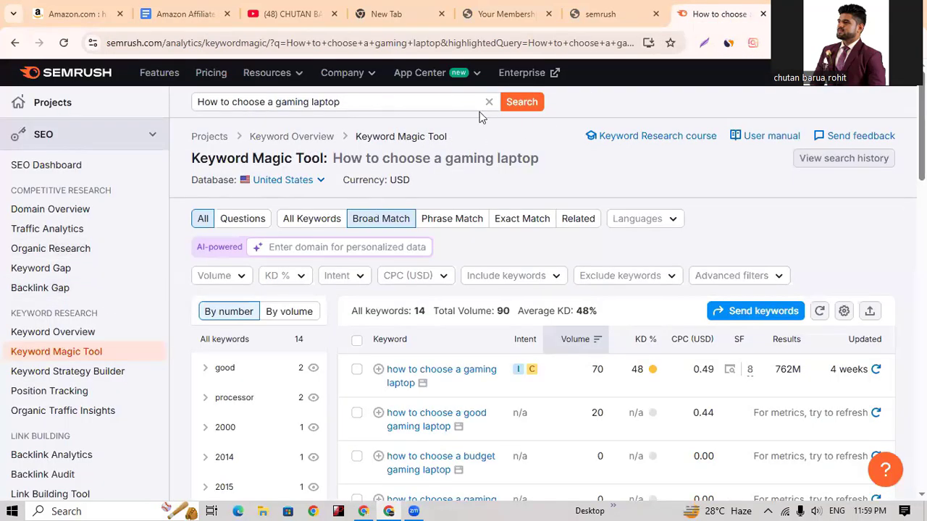
left_click(409, 107)
key("ctrl+a")
key("BackSpace")
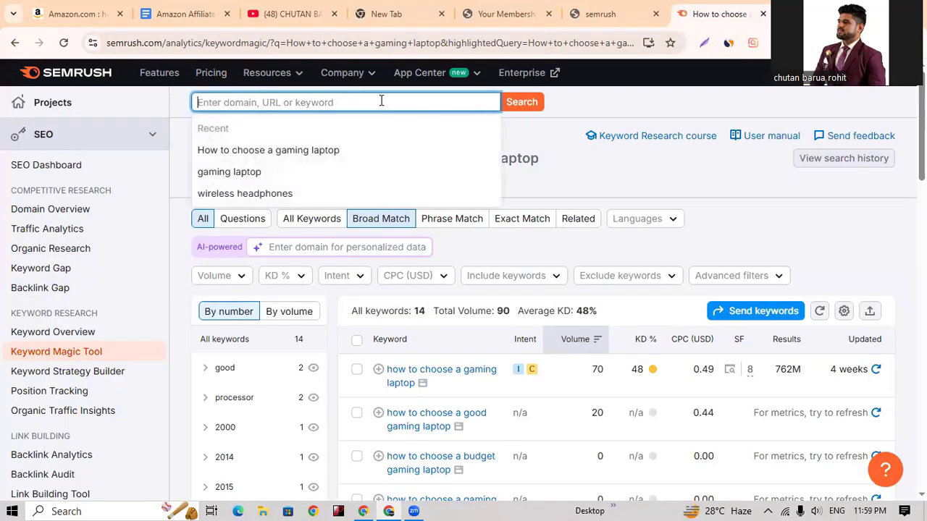
key("ctrl+v")
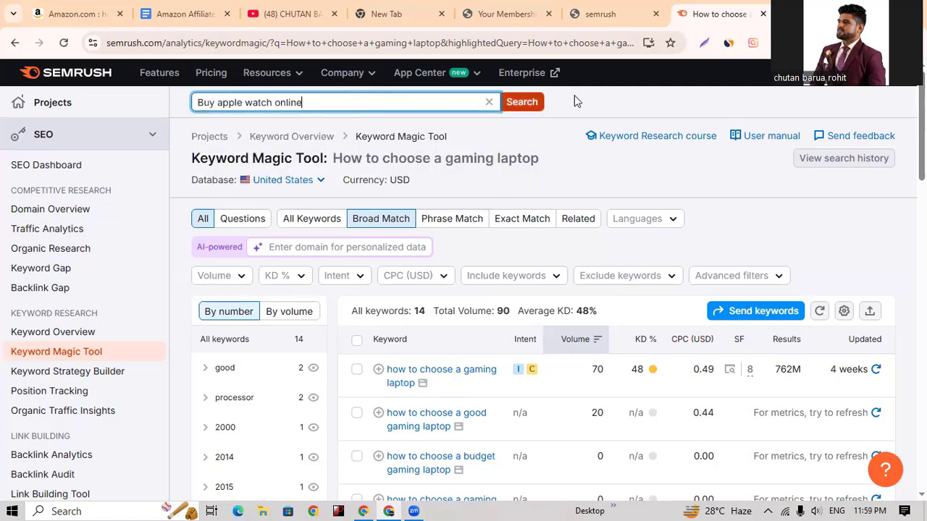
left_click(522, 106)
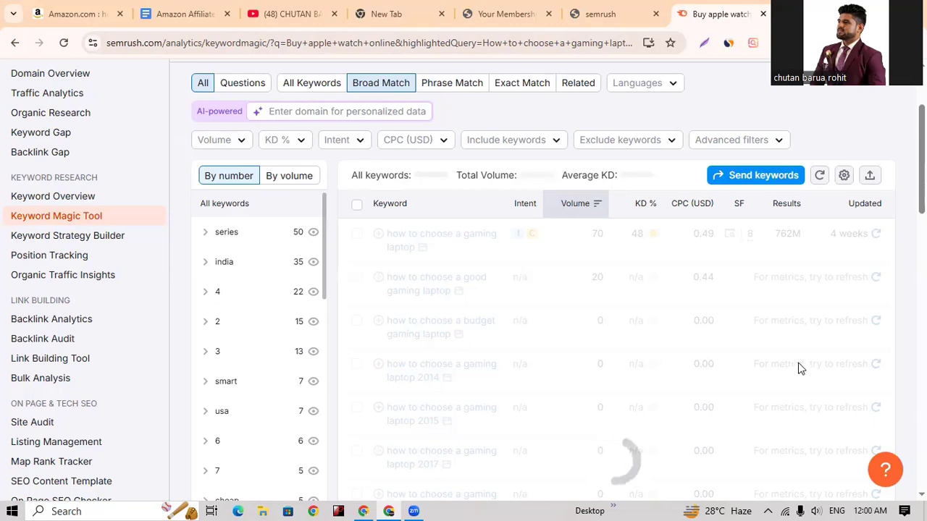
Examine the intent labels in the "Buy apple watch online" keyword list, including the Transactional definition.
scroll(833, 352, "up", 2)
scroll(517, 215, "down", 2)
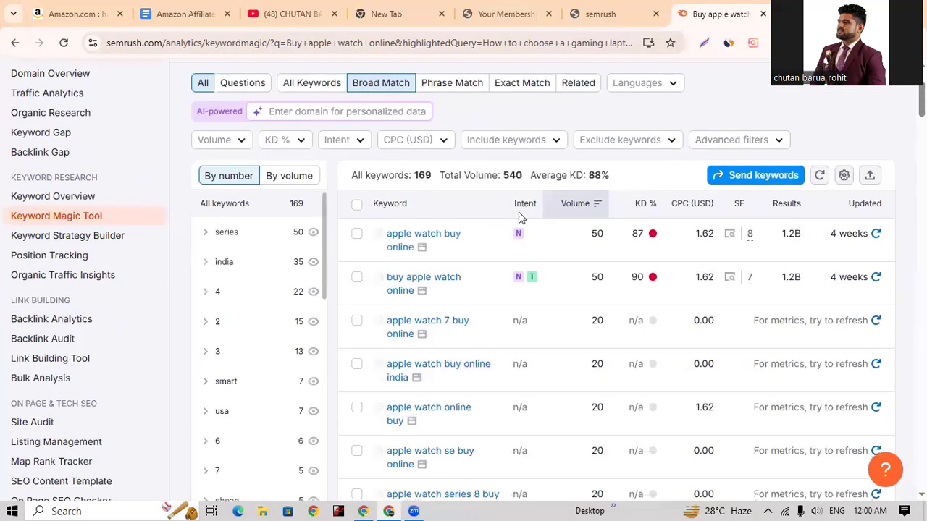
scroll(518, 234, "up", 2)
scroll(624, 323, "down", 1)
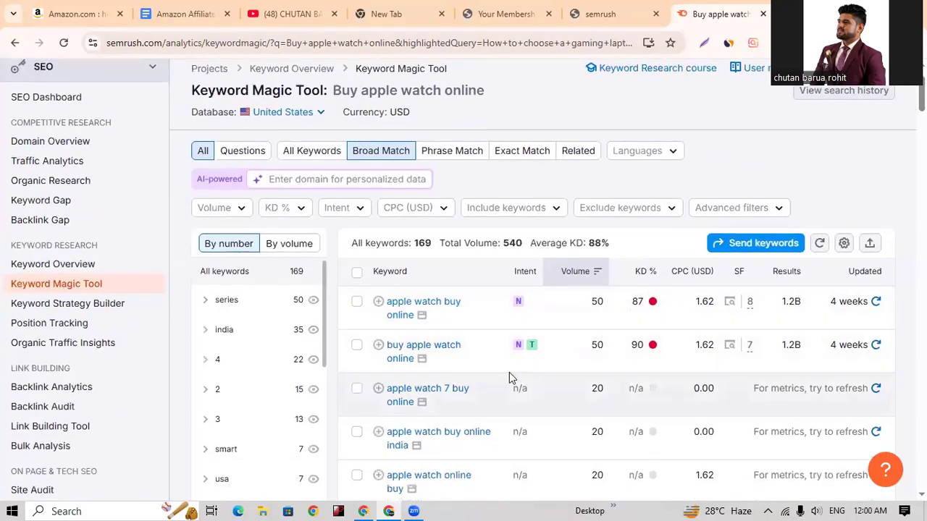
mouse_move(531, 350)
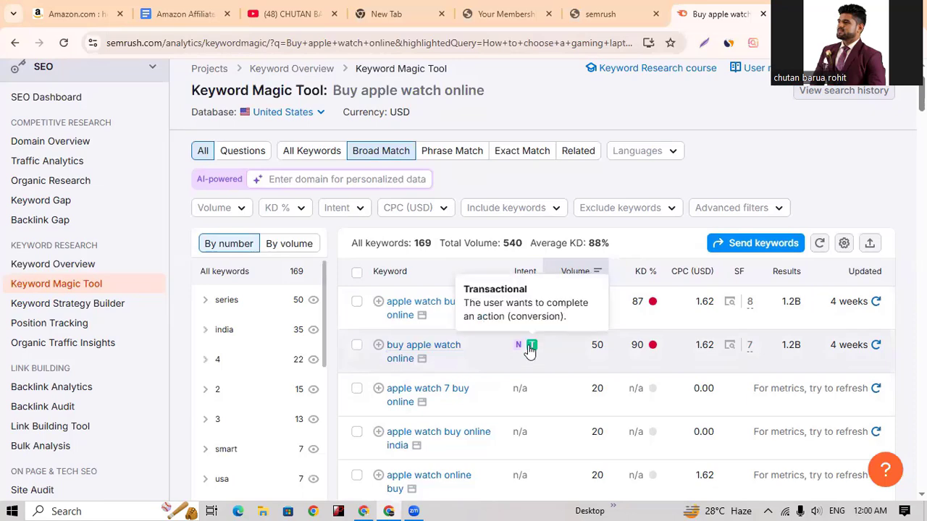
Switch to the Amazon Affiliate marketing document and start a non-bulleted line below Navigational Keywords.
scroll(507, 384, "down", 1)
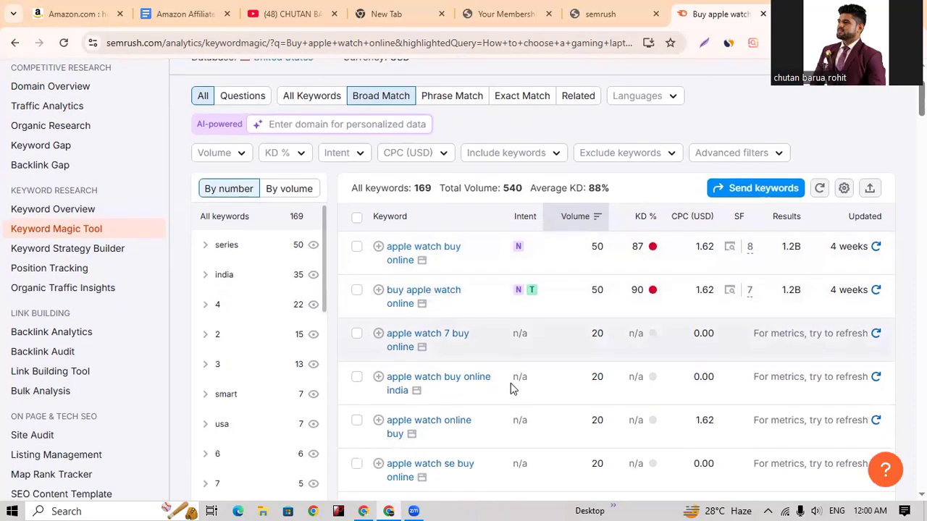
scroll(510, 384, "down", 3)
scroll(511, 384, "up", 5)
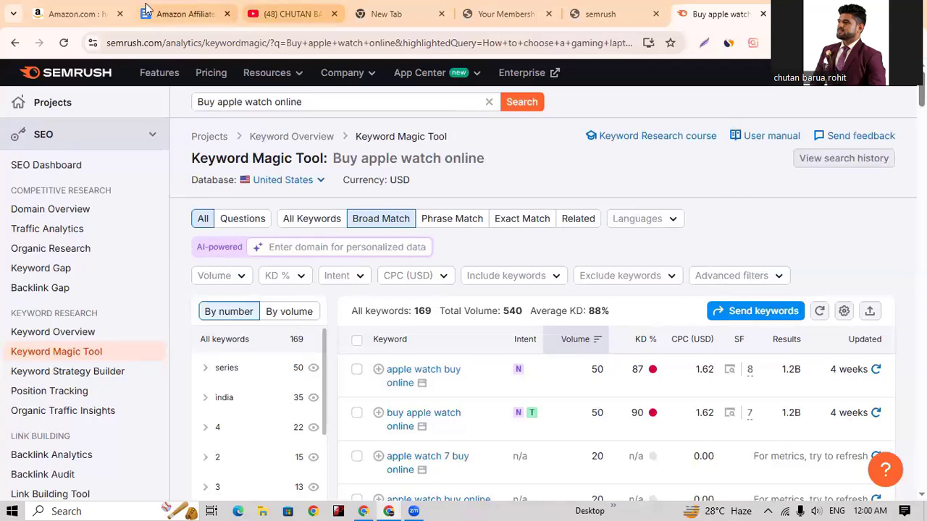
left_click(166, 15)
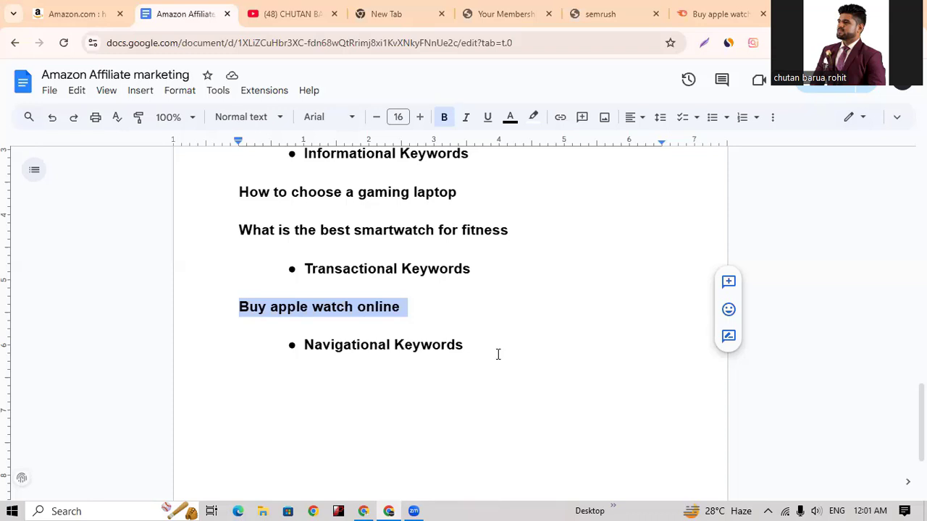
left_click(501, 346)
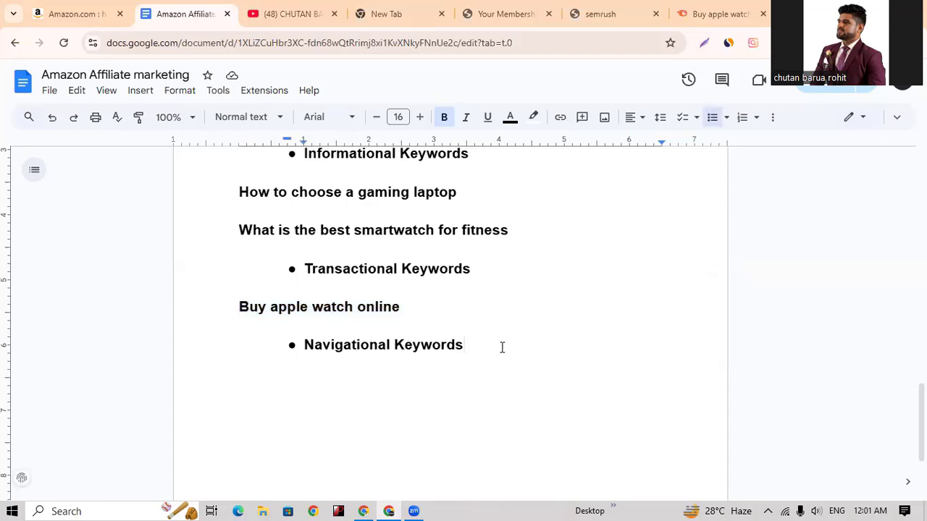
key("Return")
key("Return")
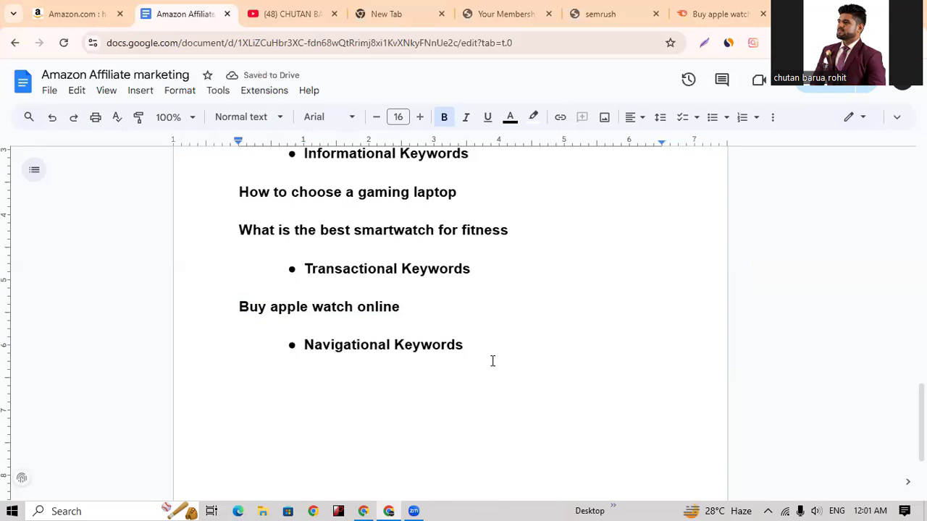
Add "Amazon echo dot" and "Nike store on amazon" on separate lines as the examples under Navigational Keywords.
scroll(401, 352, "up", 1)
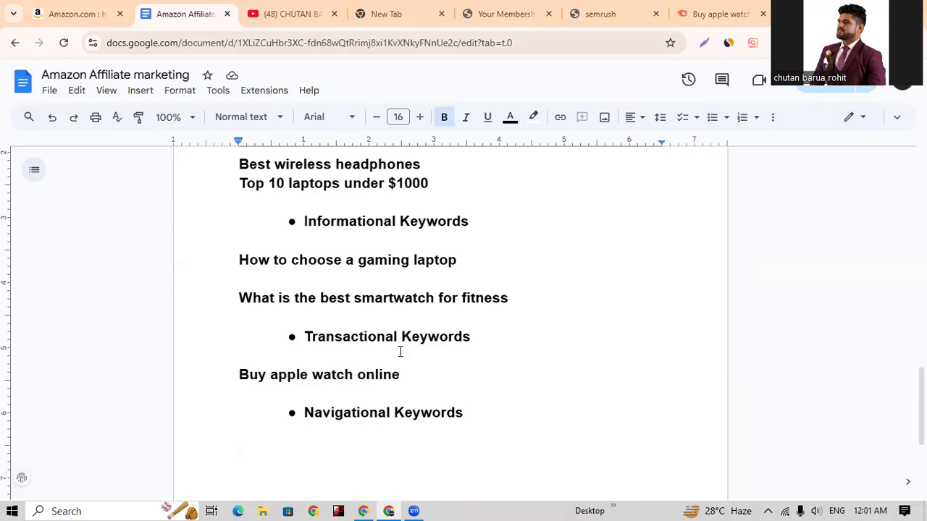
type("ama")
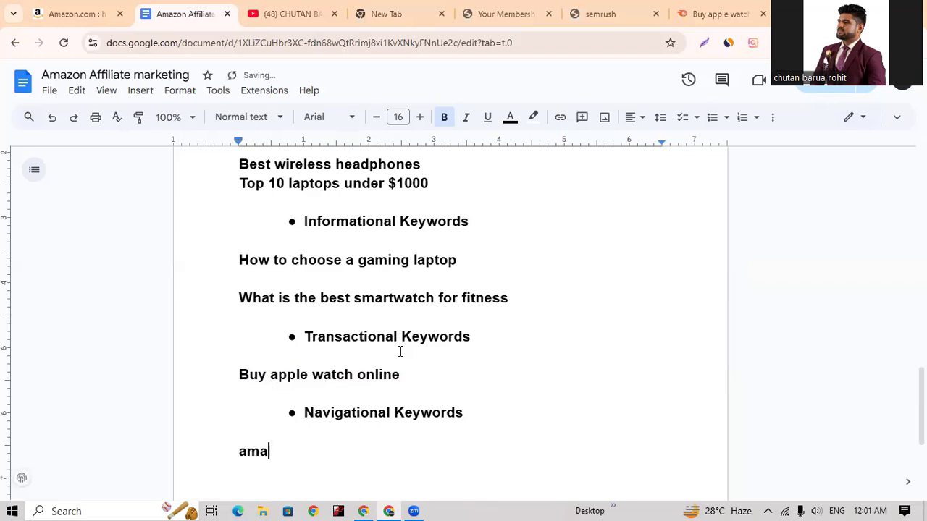
type("zon")
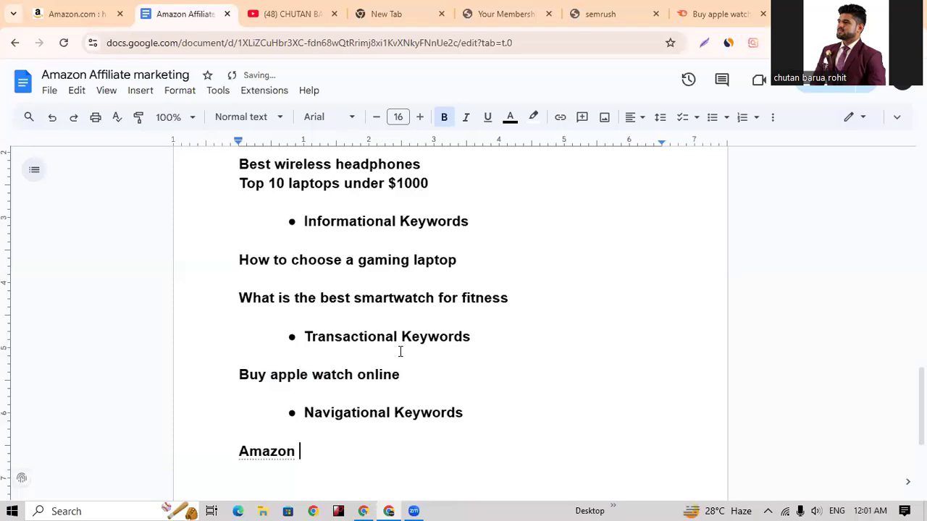
type(" echo dot")
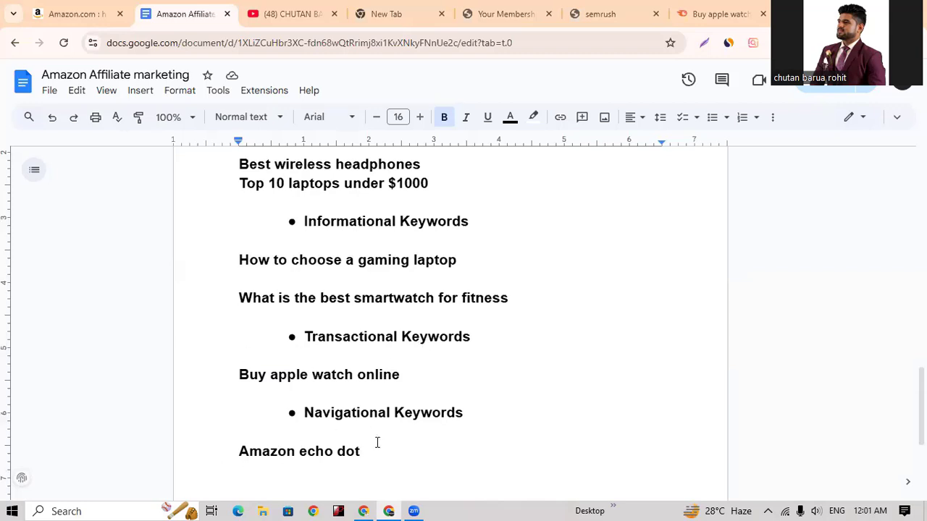
key("Return")
type("nike ")
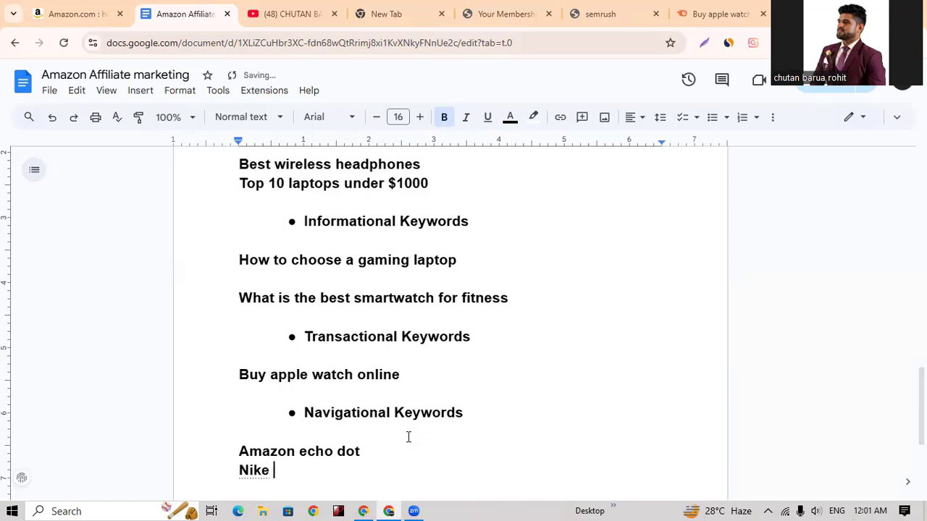
type("store on amazon")
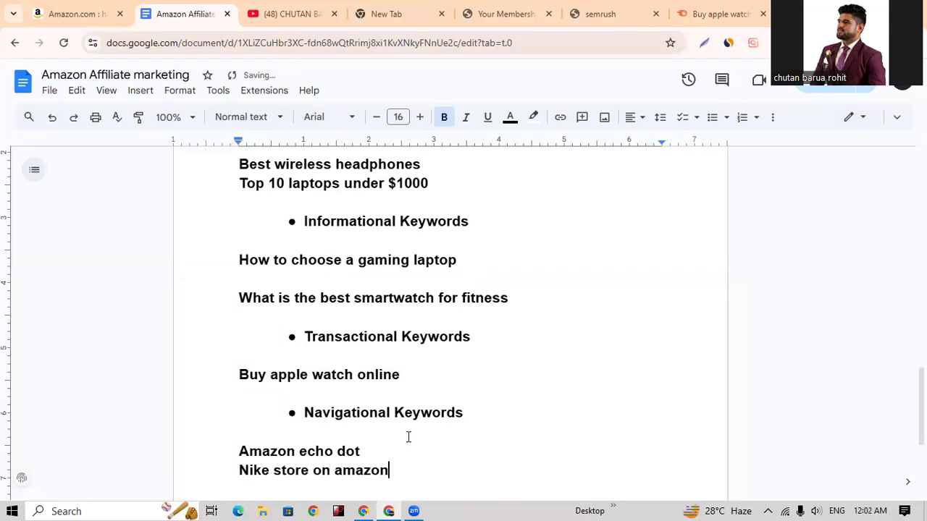
scroll(445, 381, "down", 2)
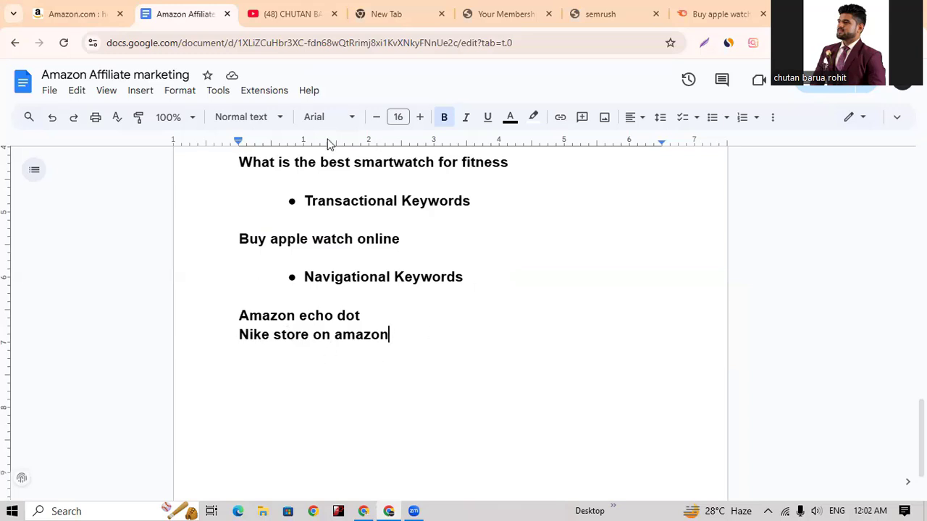
Switch to the Amazon site and search for "nike" in place of the headphones search.
left_click(63, 10)
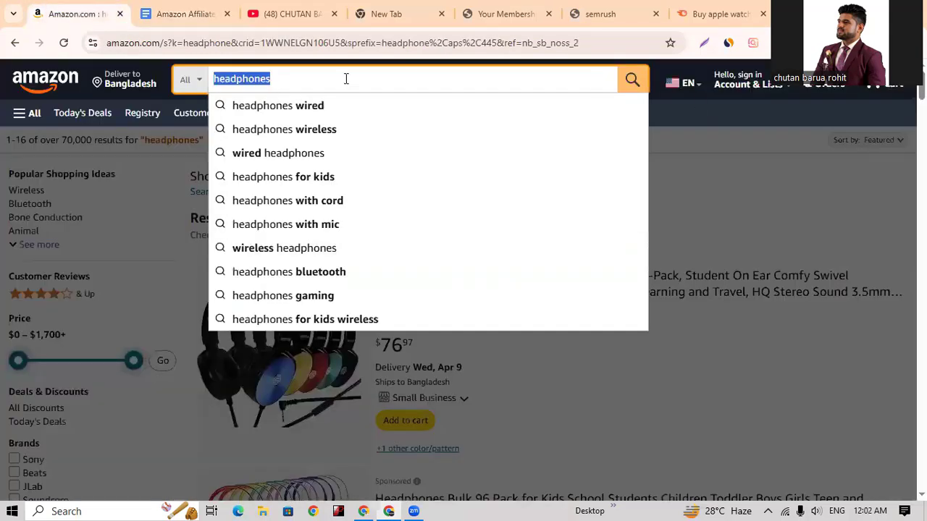
type("ni")
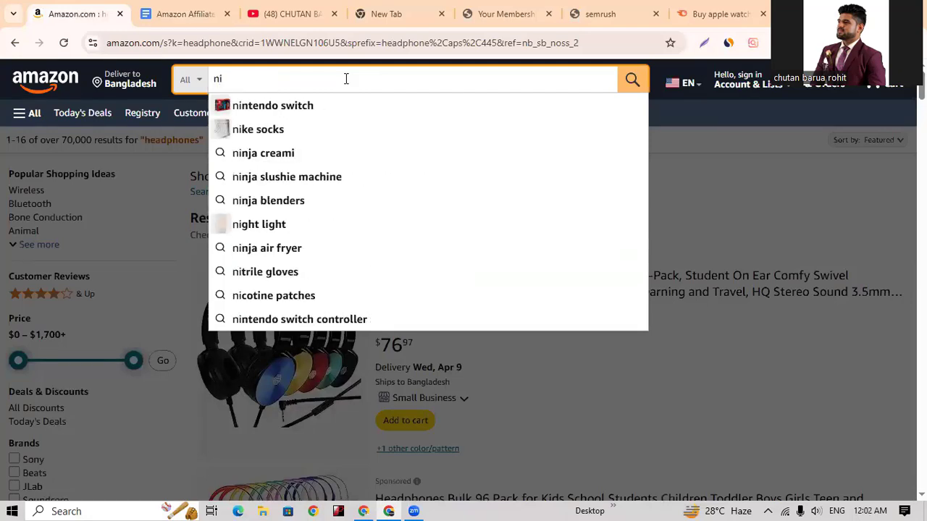
type("ne")
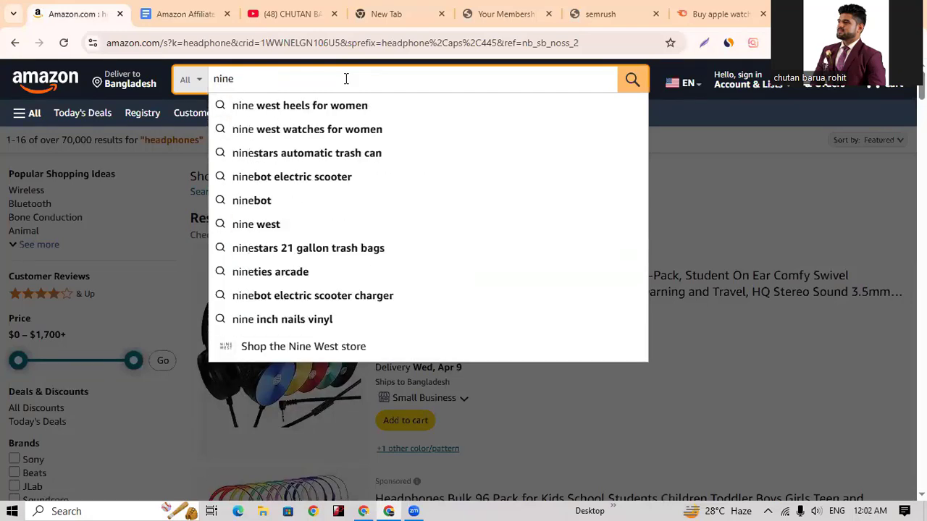
key("BackSpace")
key("BackSpace")
type("ke")
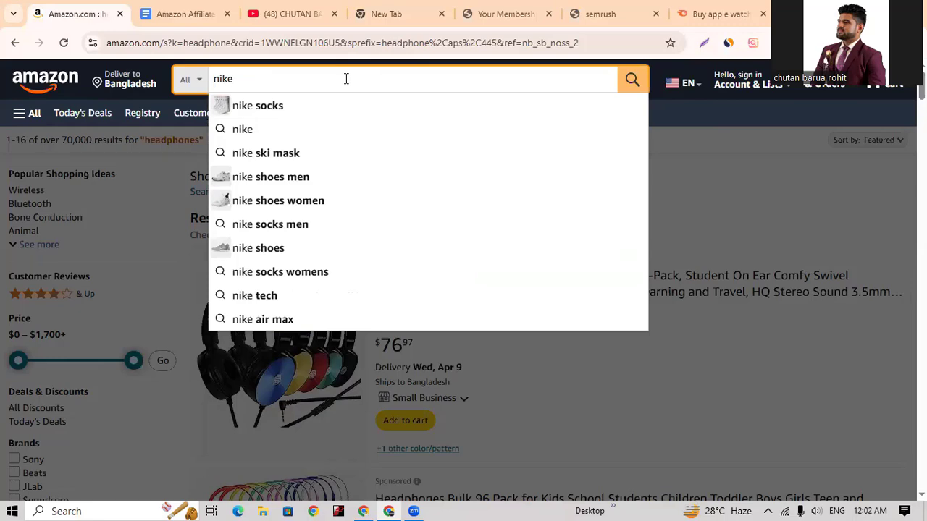
key("Return")
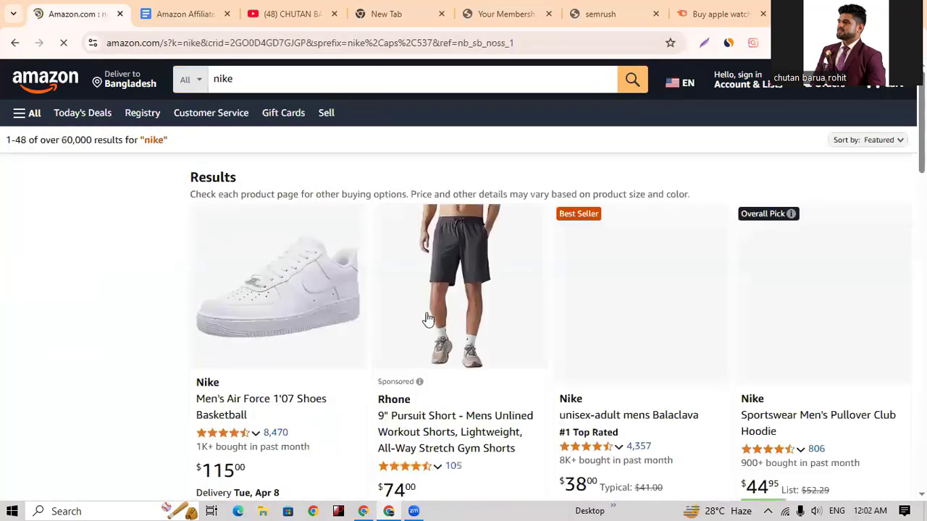
Examine the Amazon product results for "nike", including the brands and sponsored items listed.
scroll(389, 331, "down", 1)
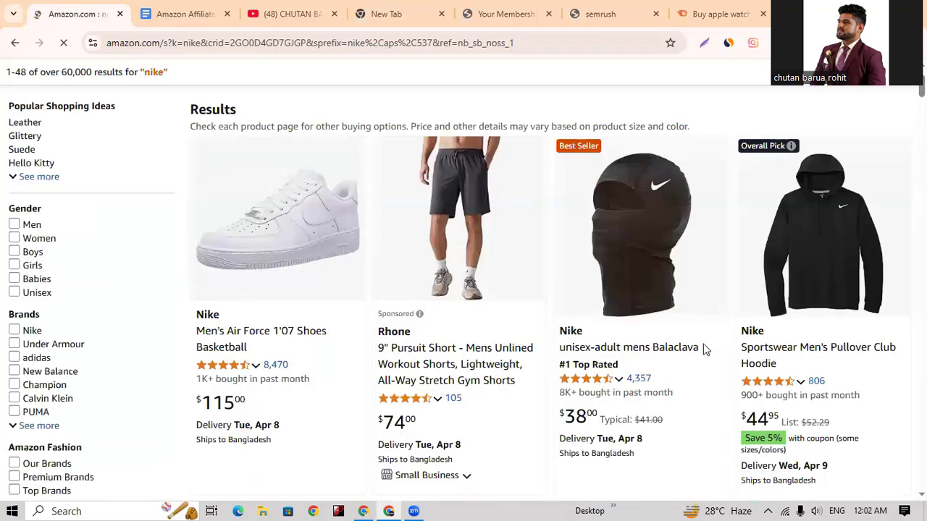
scroll(729, 374, "down", 4)
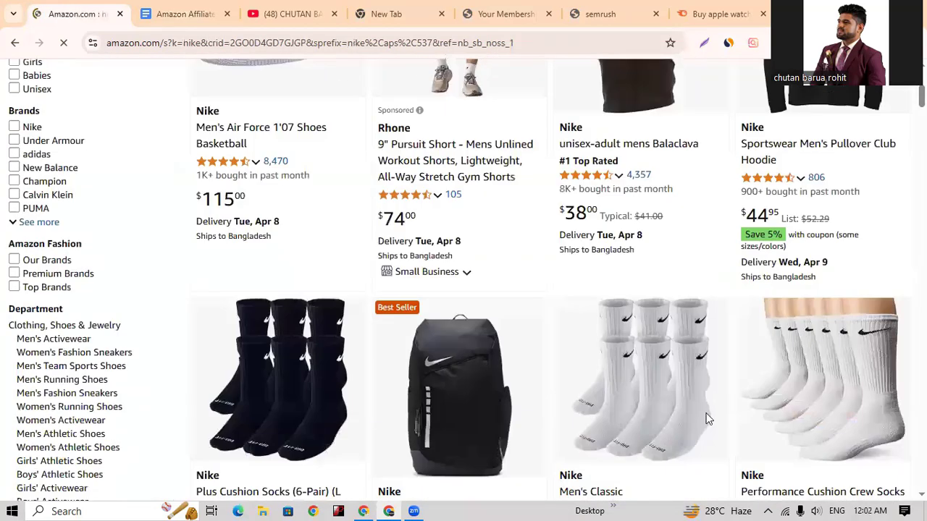
scroll(721, 376, "down", 12)
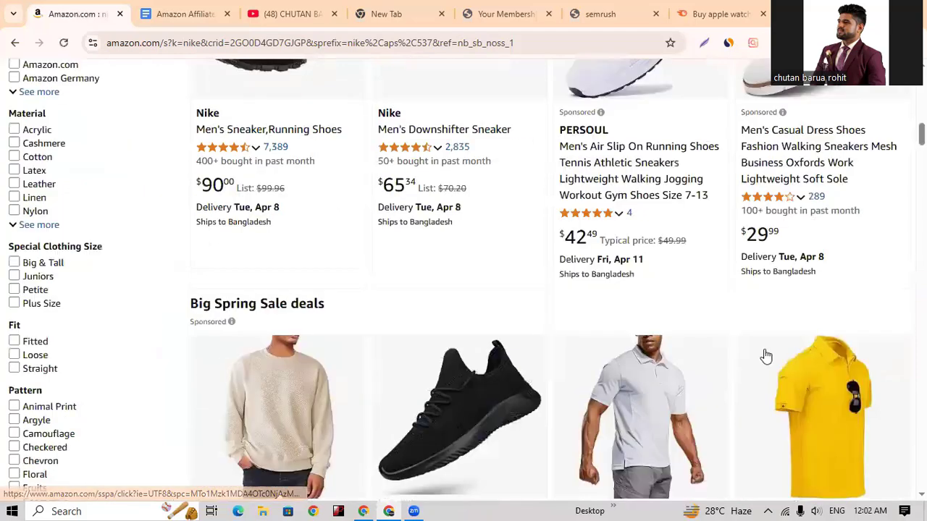
scroll(724, 225, "down", 6)
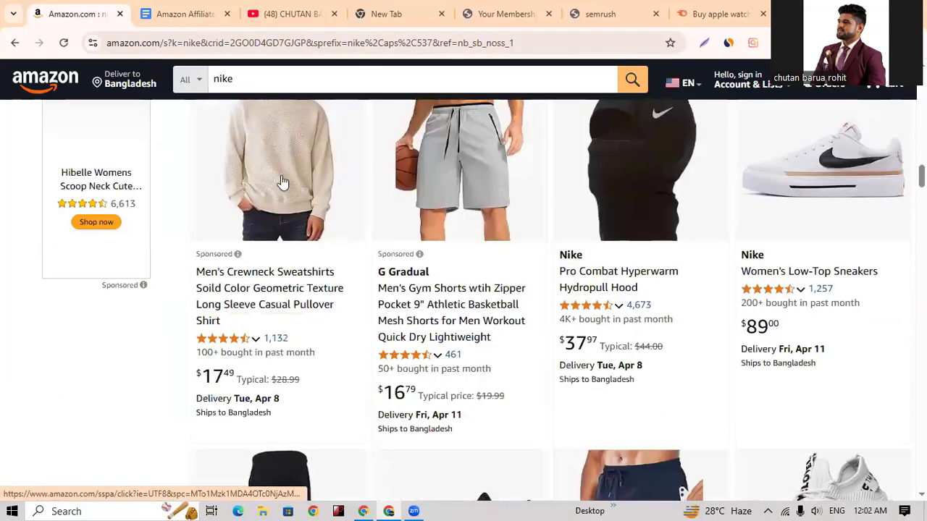
scroll(700, 238, "down", 4)
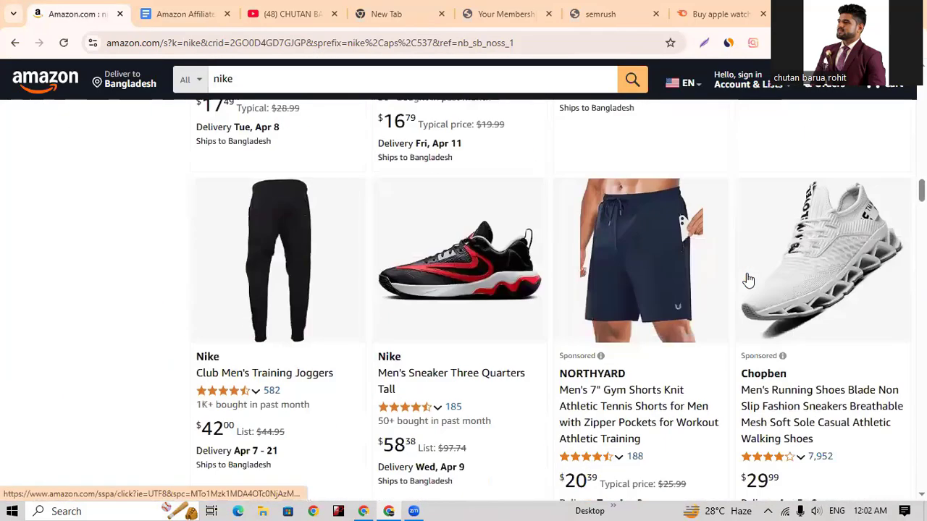
scroll(529, 371, "up", 20)
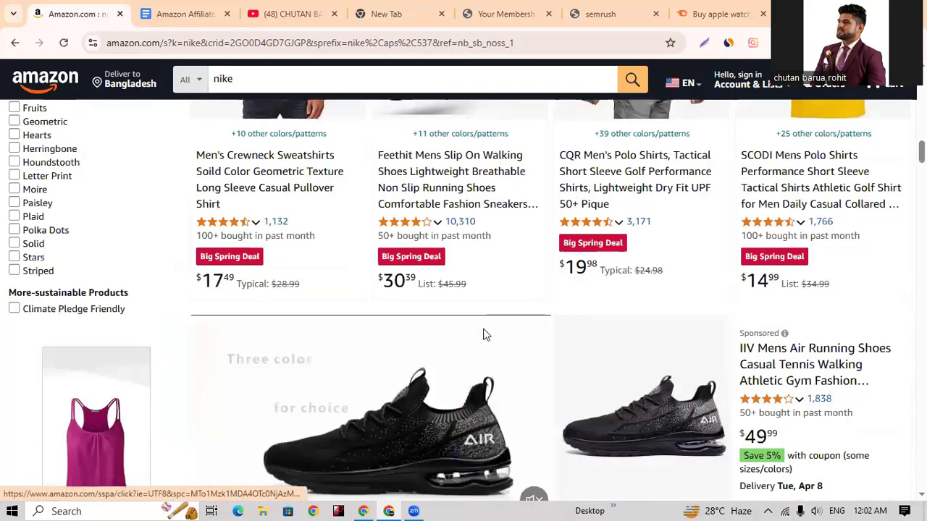
scroll(369, 384, "down", 1)
scroll(439, 366, "up", 1)
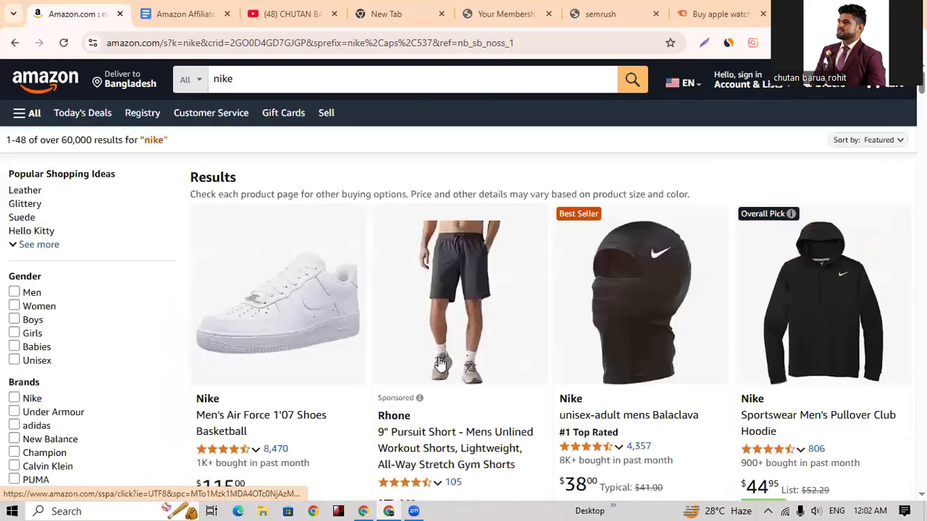
scroll(330, 409, "down", 1)
scroll(439, 331, "up", 1)
Return to the Amazon Affiliate marketing document and add an empty line below "Nike store on amazon".
key("ctrl+Tab")
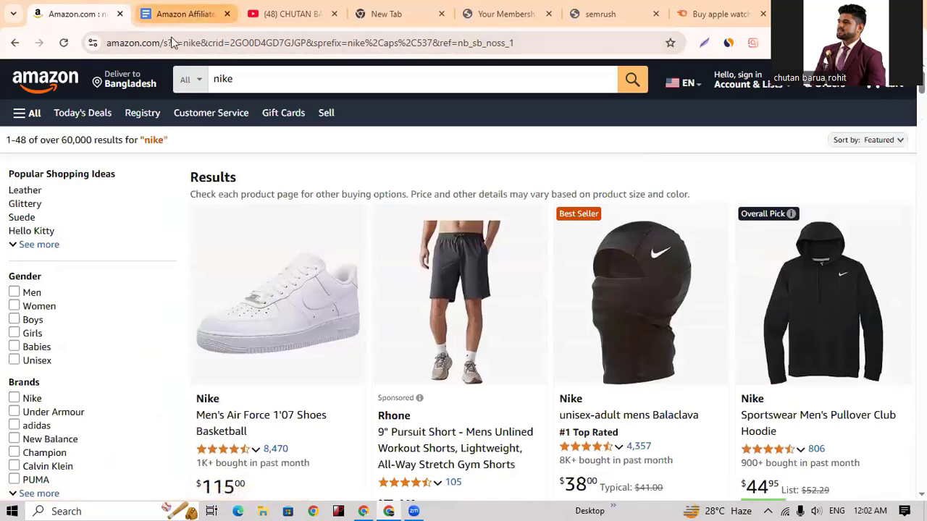
key("Return")
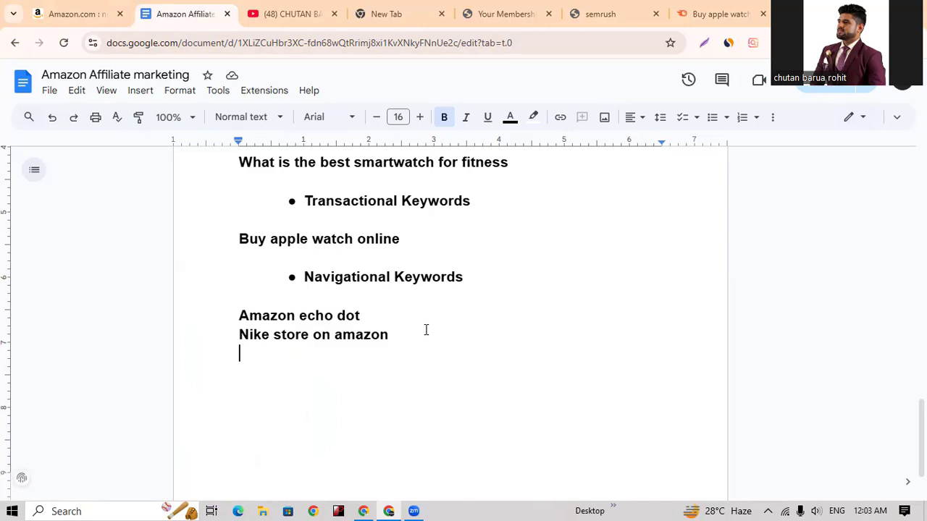
Review the Part-4 notes, from the Commercial to the Navigational Keywords and their examples.
scroll(292, 321, "up", 5)
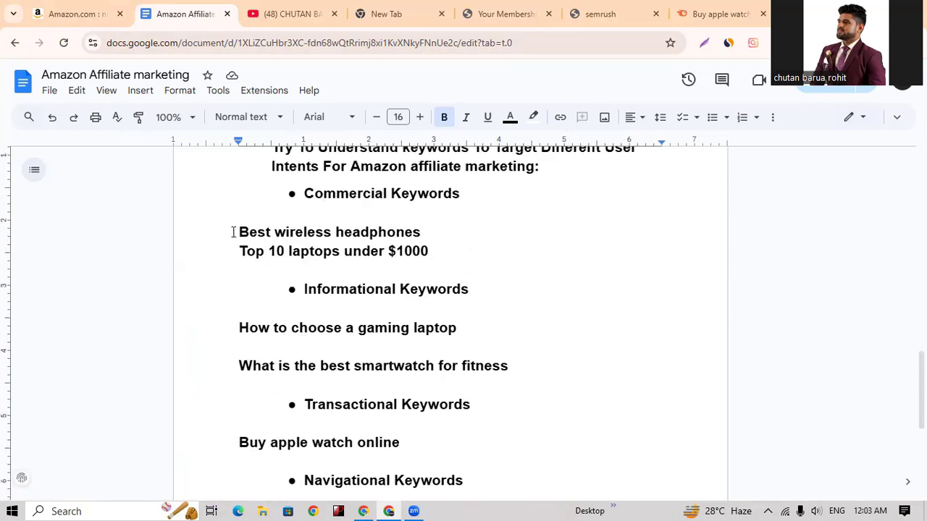
left_click(423, 233)
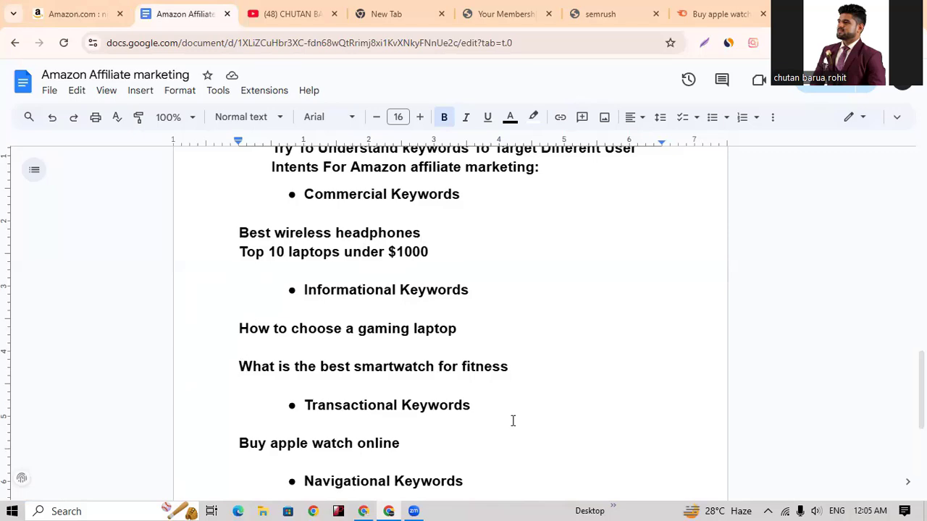
scroll(507, 420, "up", 2)
scroll(498, 420, "down", 2)
scroll(497, 420, "up", 1)
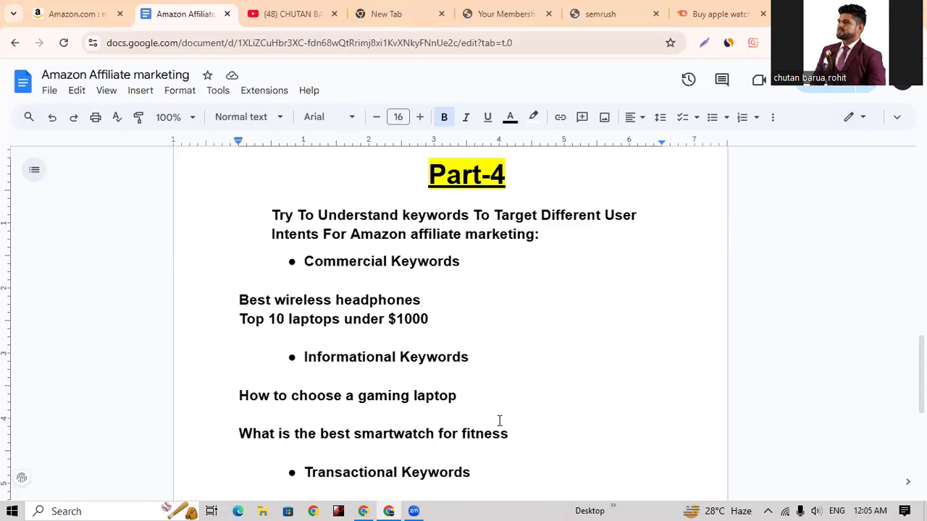
scroll(547, 382, "down", 4)
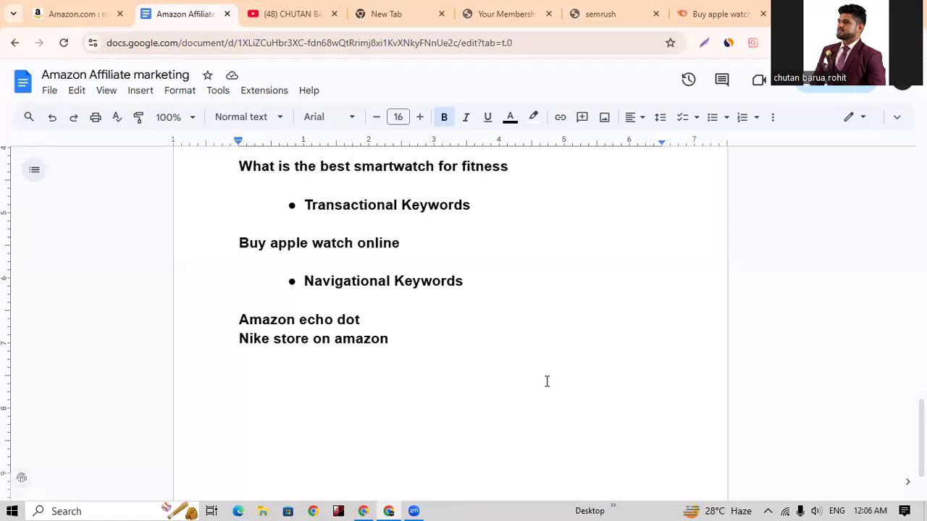
scroll(546, 382, "up", 7)
scroll(546, 398, "down", 2)
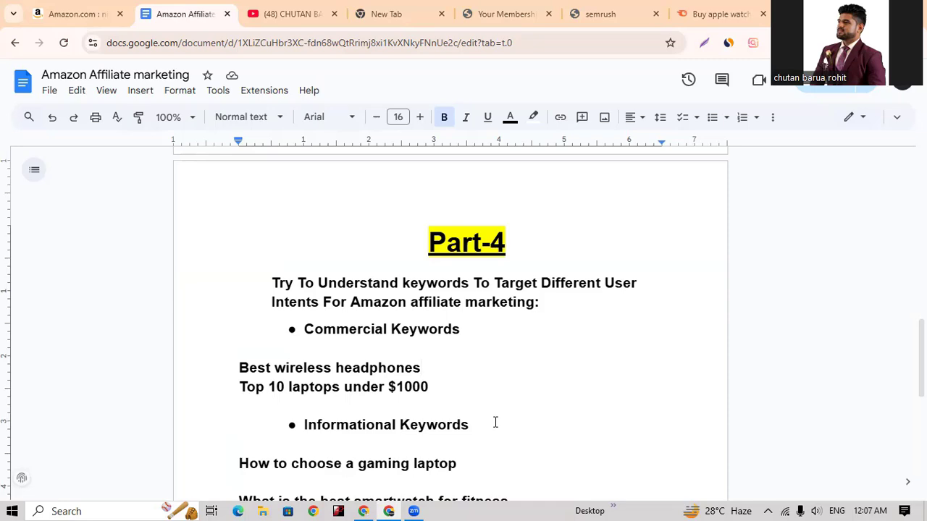
scroll(489, 427, "down", 3)
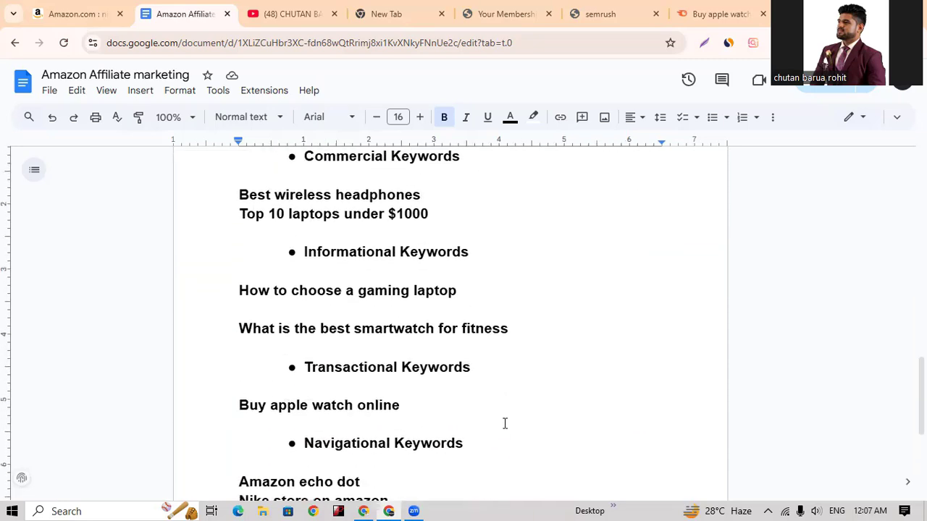
scroll(490, 438, "down", 2)
scroll(492, 445, "up", 6)
scroll(509, 436, "down", 2)
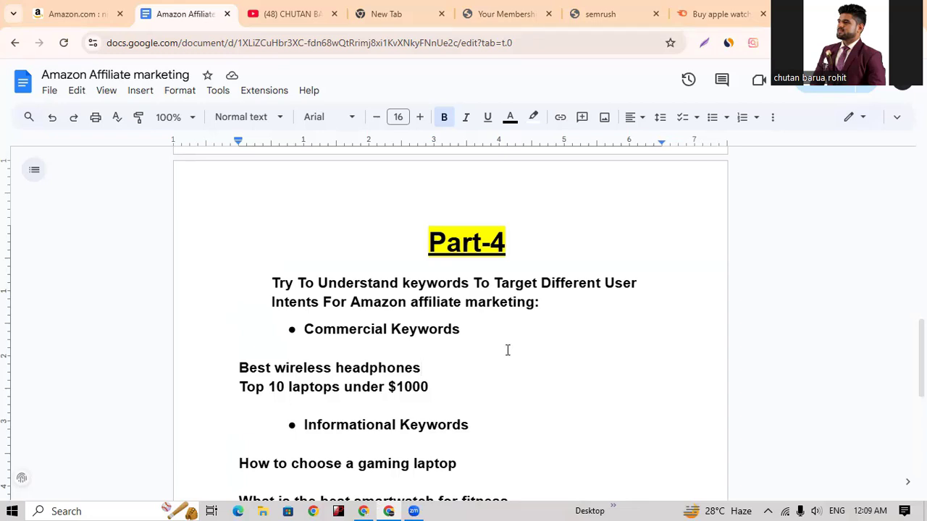
left_click(672, 382)
scroll(600, 396, "down", 2)
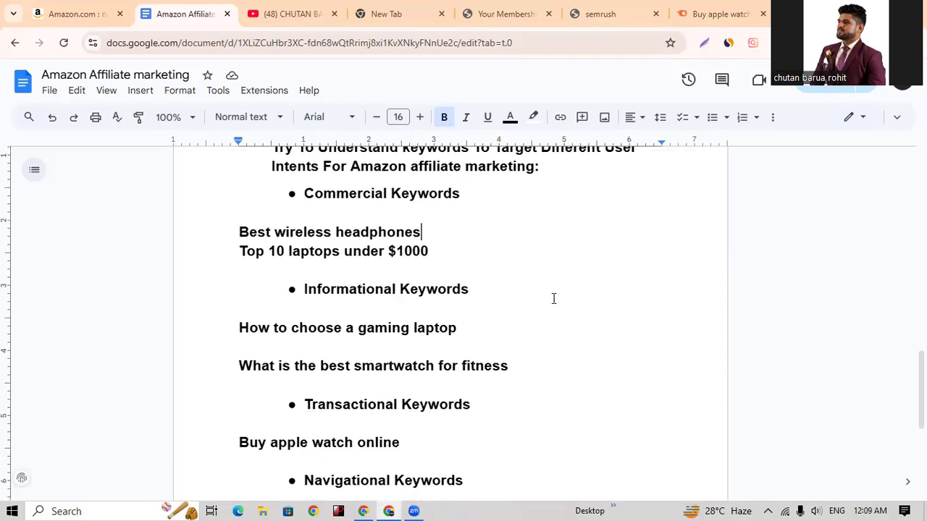
scroll(567, 425, "down", 2)
scroll(596, 442, "up", 5)
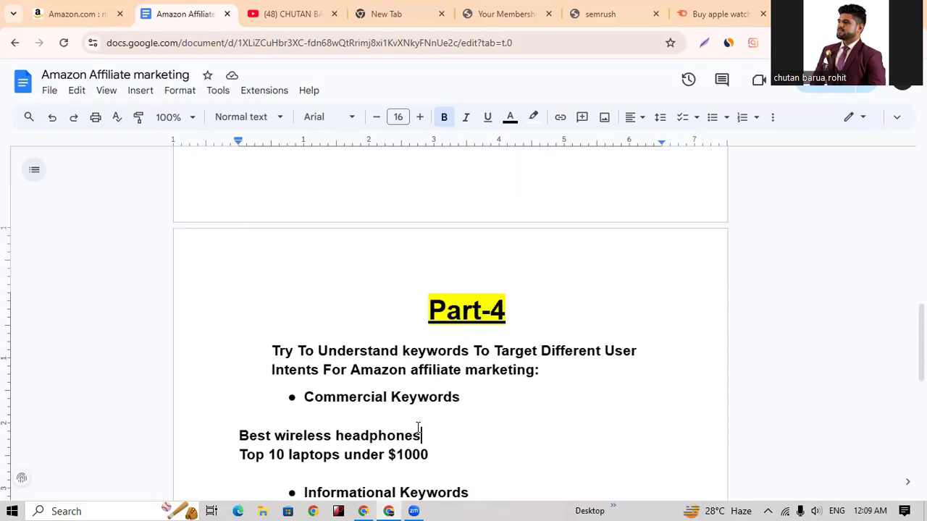
scroll(471, 395, "down", 2)
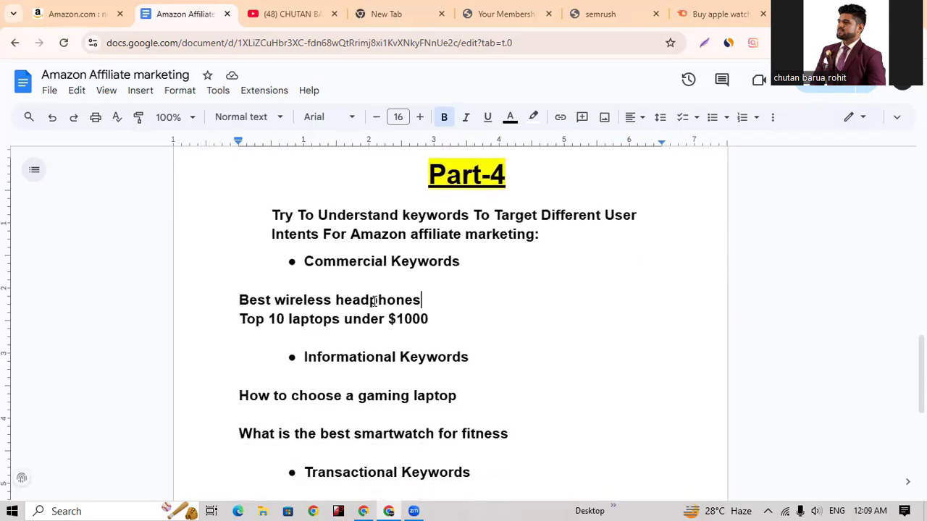